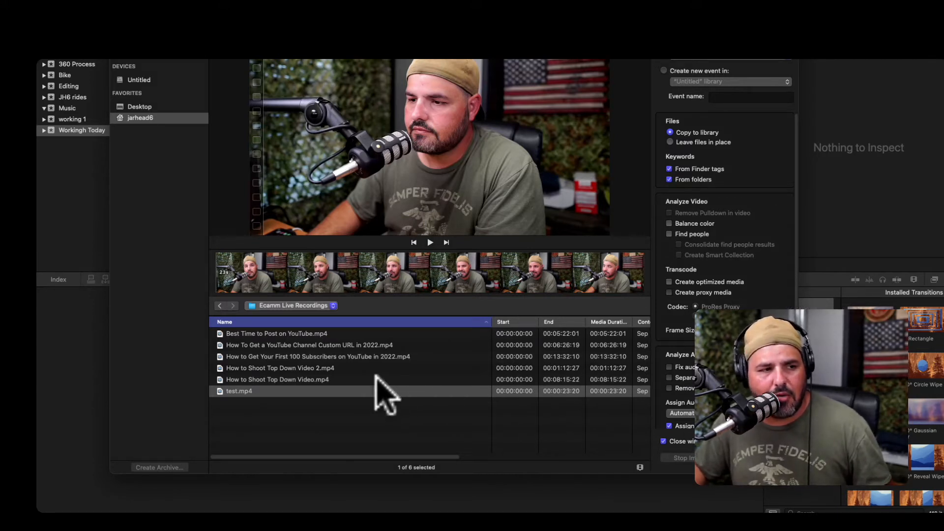
Import the test.mp4 clip from the Ecamm Live Recordings folder into the library.
left_click(366, 389)
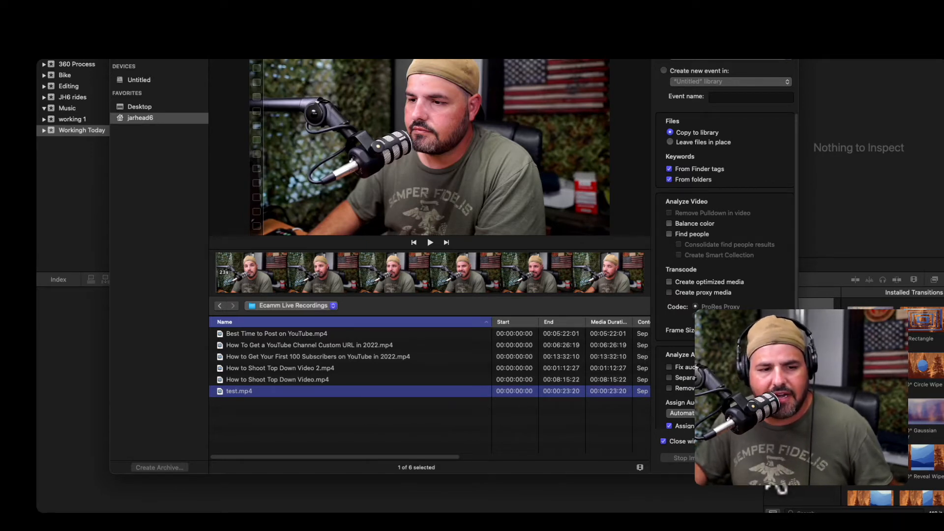
left_click(762, 458)
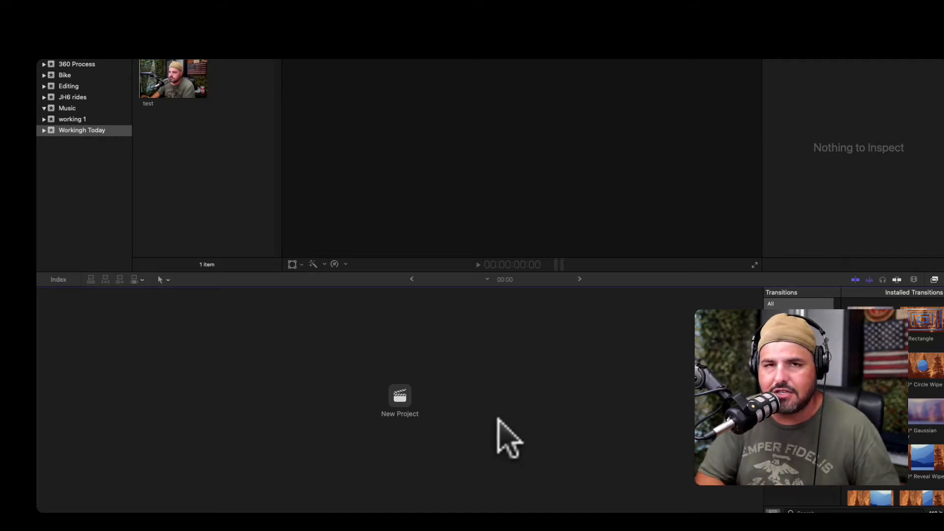
Create a new project named test with a Custom 1920x1080 video format at 30p.
key("super+n")
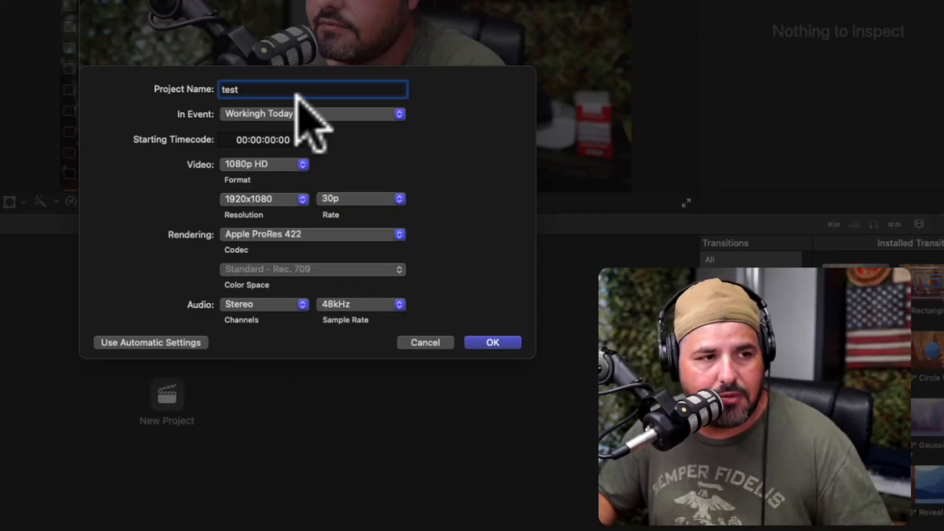
left_click(278, 166)
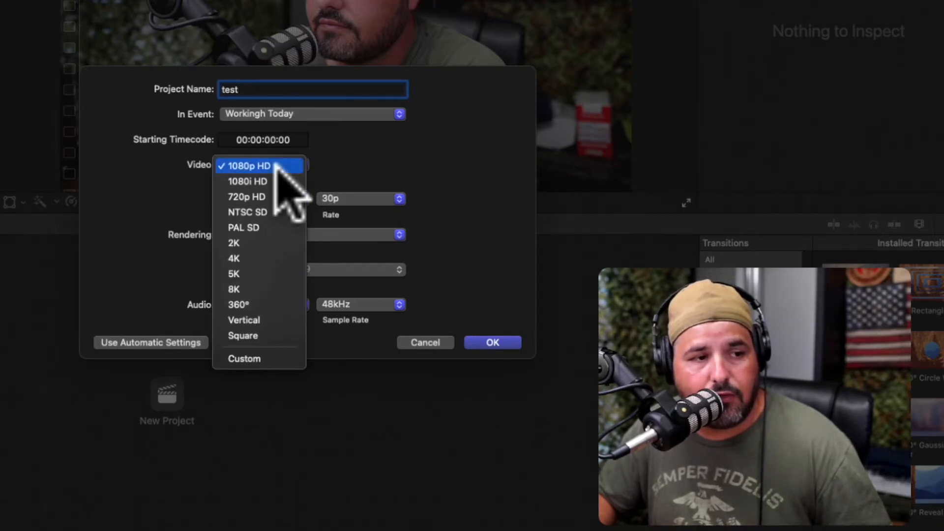
left_click(288, 358)
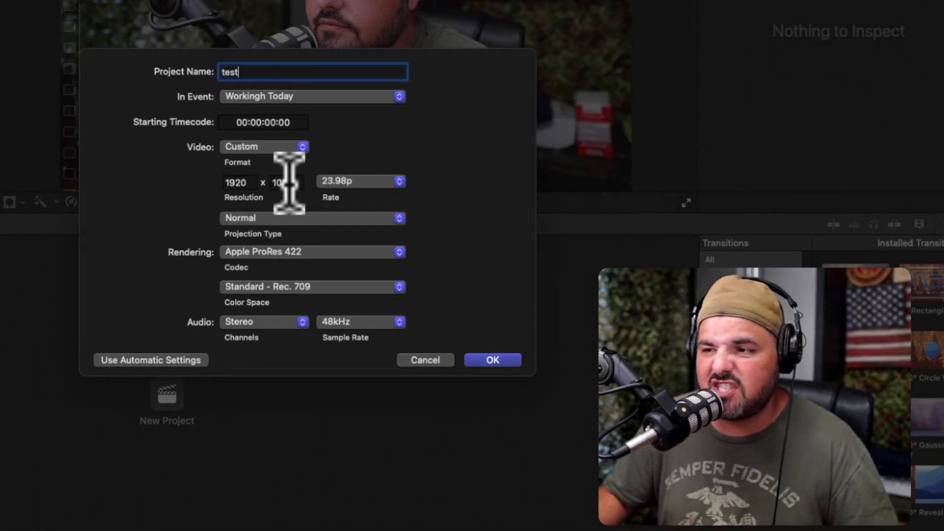
left_click(372, 182)
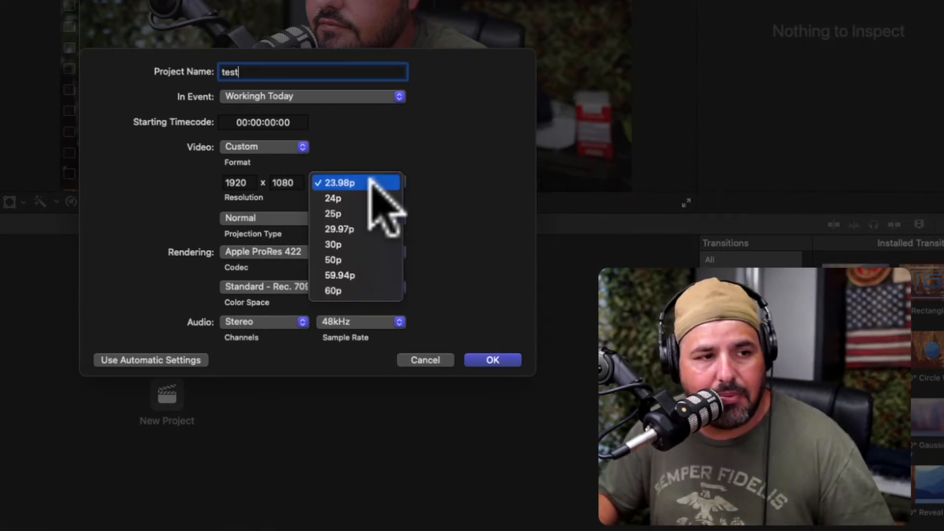
left_click(369, 244)
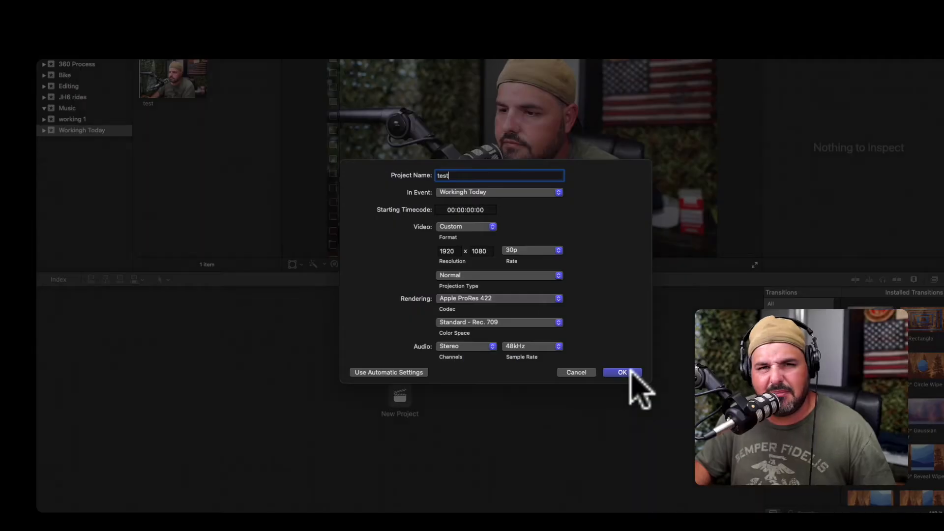
left_click(631, 371)
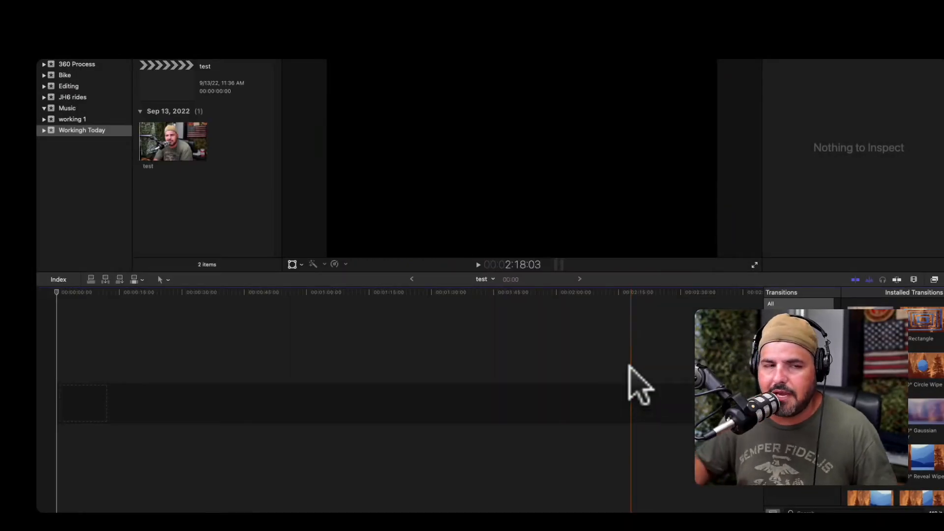
Add the test clip from the browser to the project timeline.
left_click(177, 140)
left_click_drag(177, 140, 191, 359)
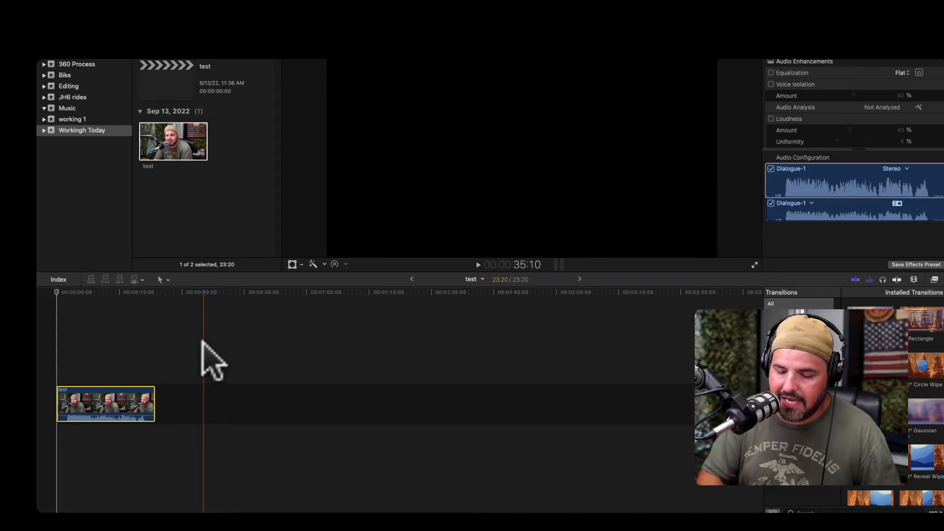
Blade the clip at about 2 seconds and delete the opening segment before the cut.
key("super+equal")
key("super+equal")
key("super+equal")
key("super+equal")
key("super+equal")
left_click_drag(202, 339, 78, 342)
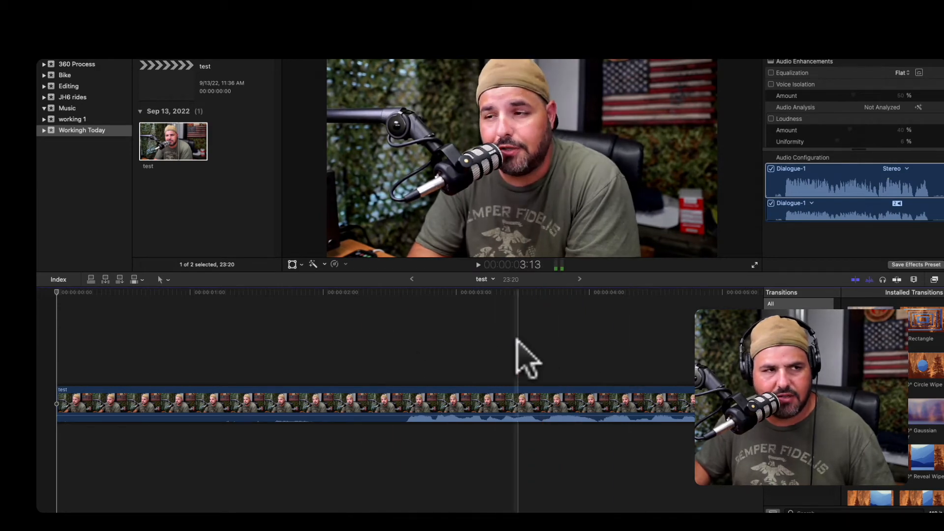
key("super+minus")
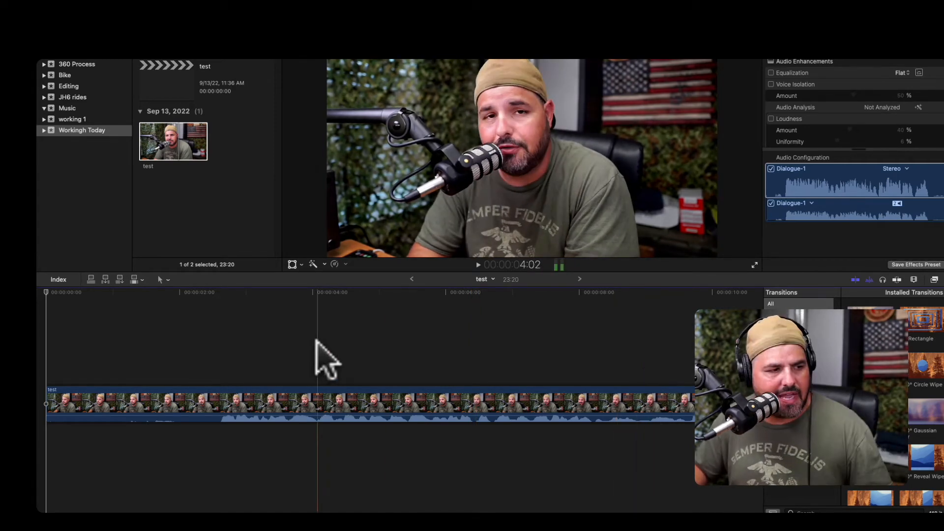
scroll(320, 358, "left", 2)
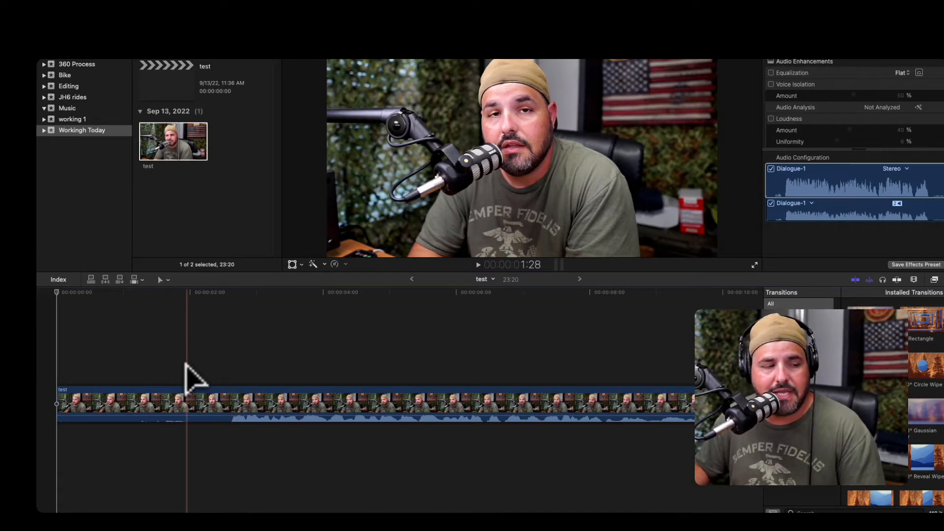
left_click(232, 379)
key("super+b")
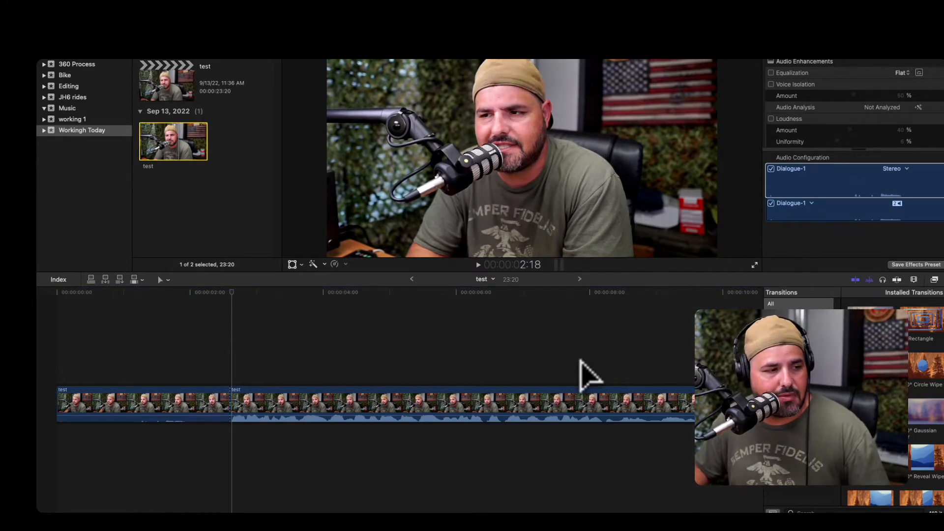
left_click(186, 400)
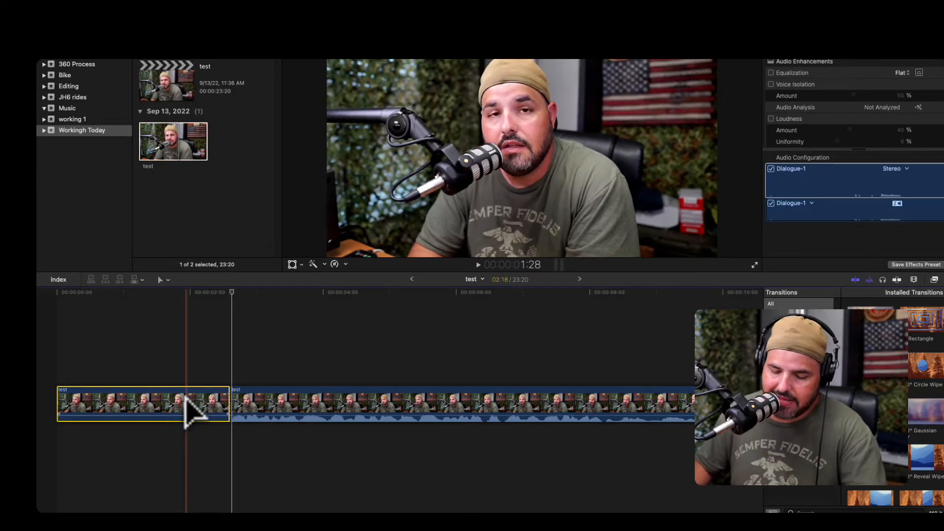
key("BackSpace")
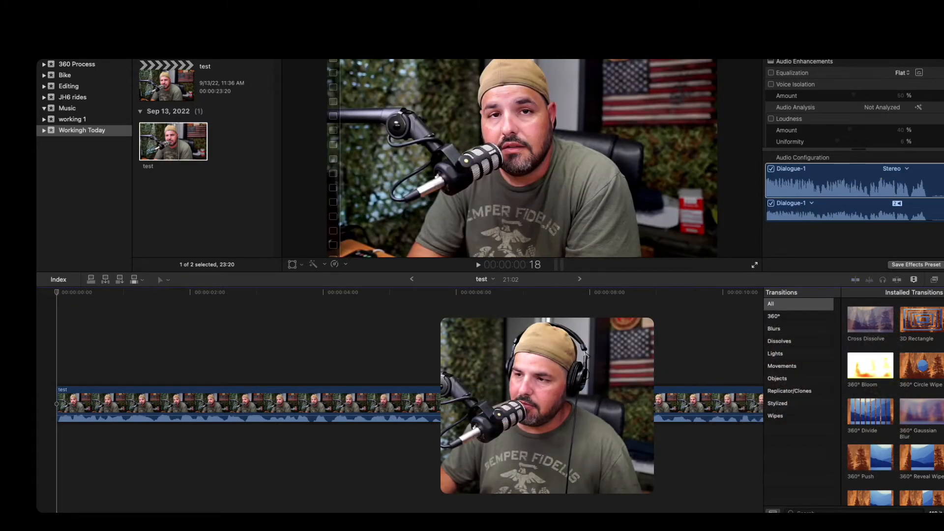
Try Cross Dissolve and 360° Bloom transitions at the start of the clip.
left_click(873, 315)
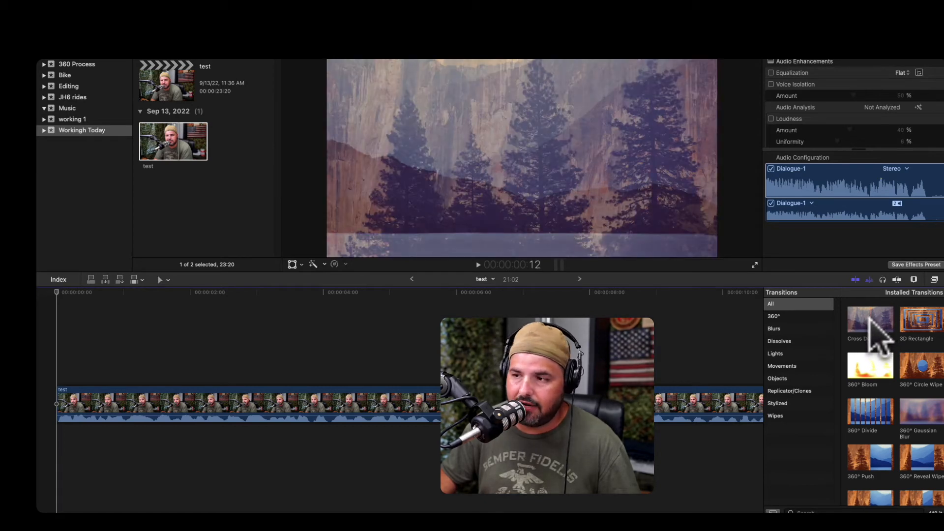
left_click_drag(869, 317, 76, 401)
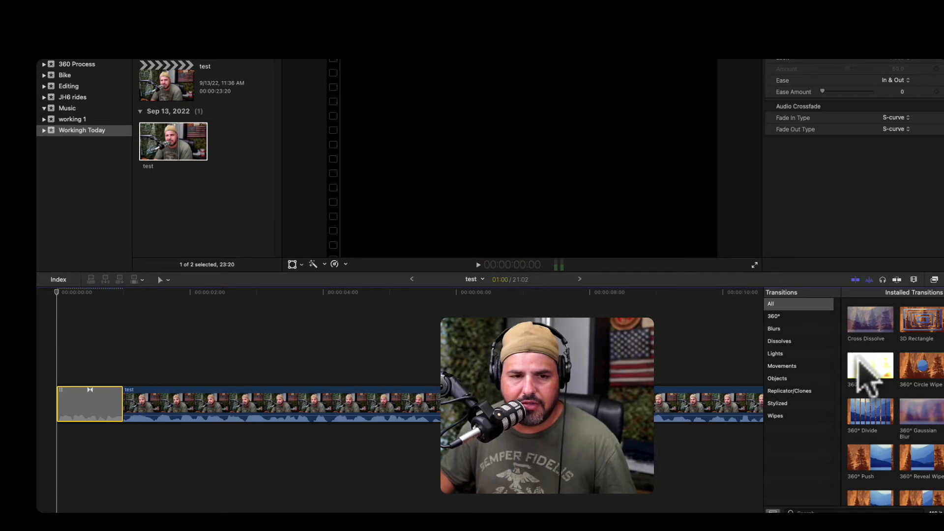
left_click_drag(868, 371, 65, 396)
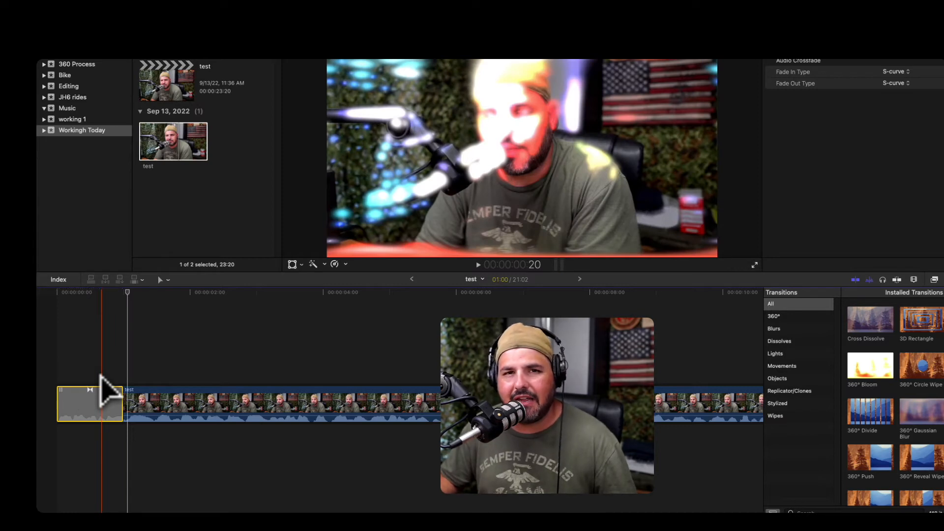
Apply a Cross Dissolve transition at the clip's start and shorten its duration.
left_click_drag(870, 319, 103, 406)
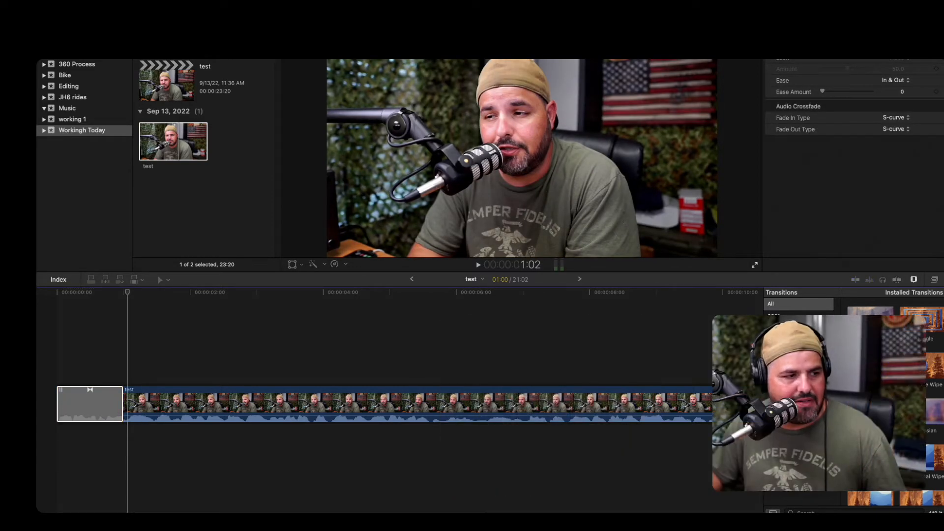
left_click_drag(121, 397, 58, 397)
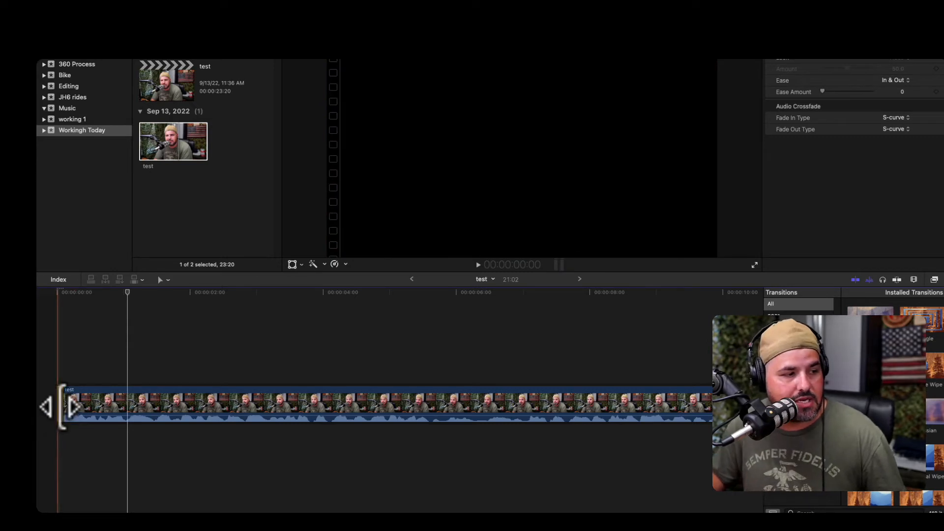
left_click(59, 403)
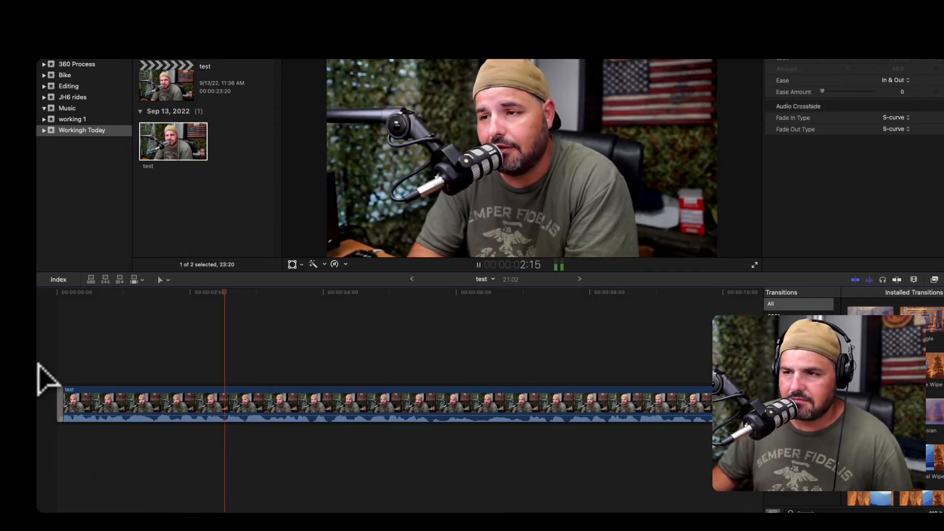
Play through the clip, blade it near 12 seconds and delete the short segment before the cut.
key("space")
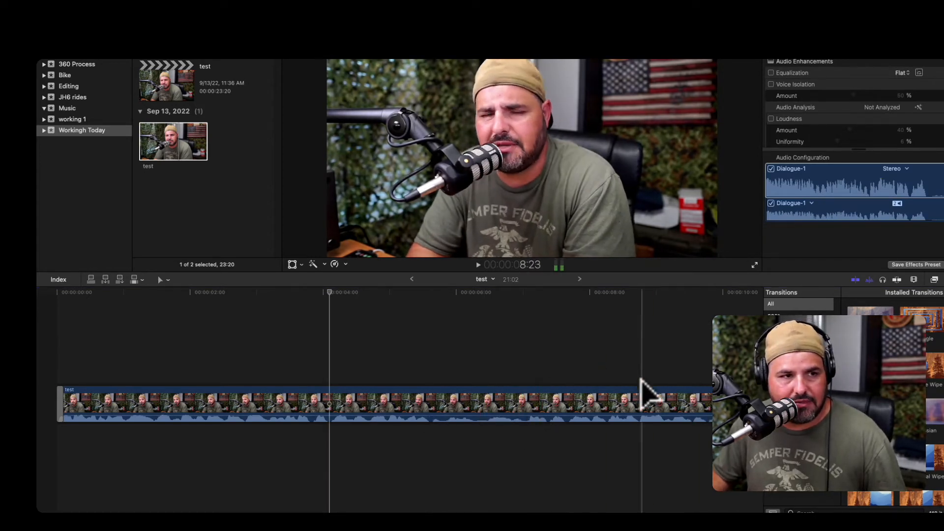
scroll(700, 394, "right", 3)
scroll(639, 403, "right", 3)
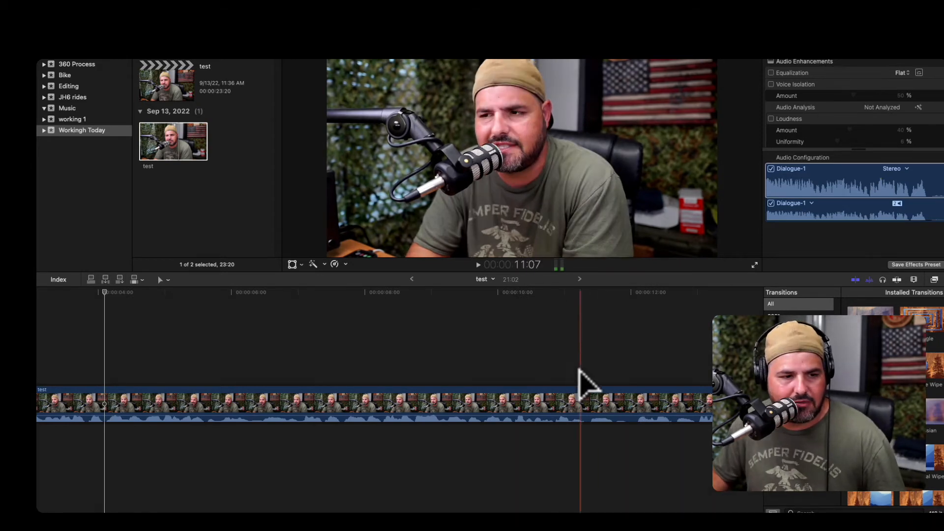
key("space")
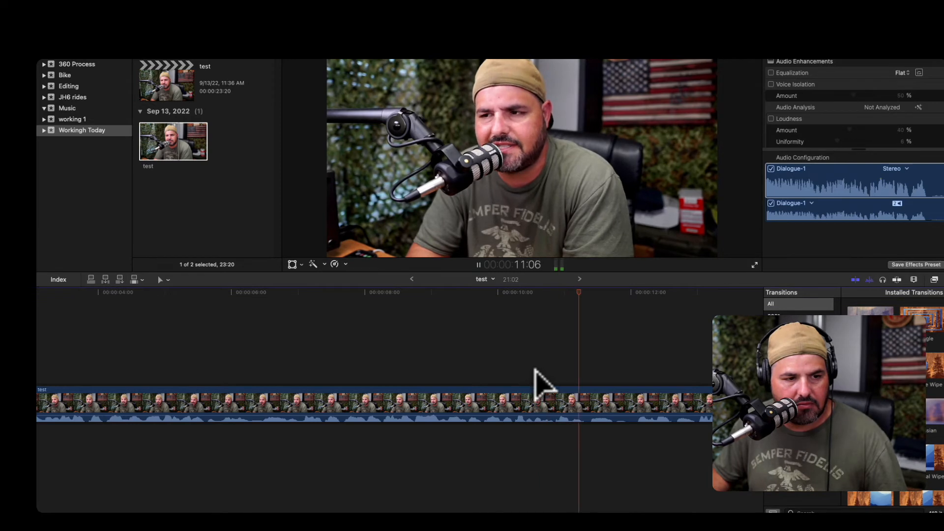
key("space")
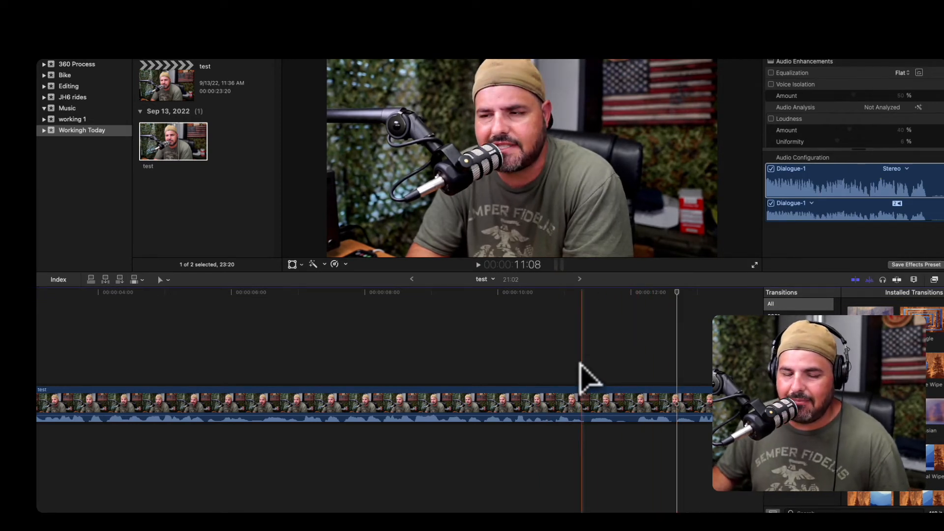
key("space")
key("space")
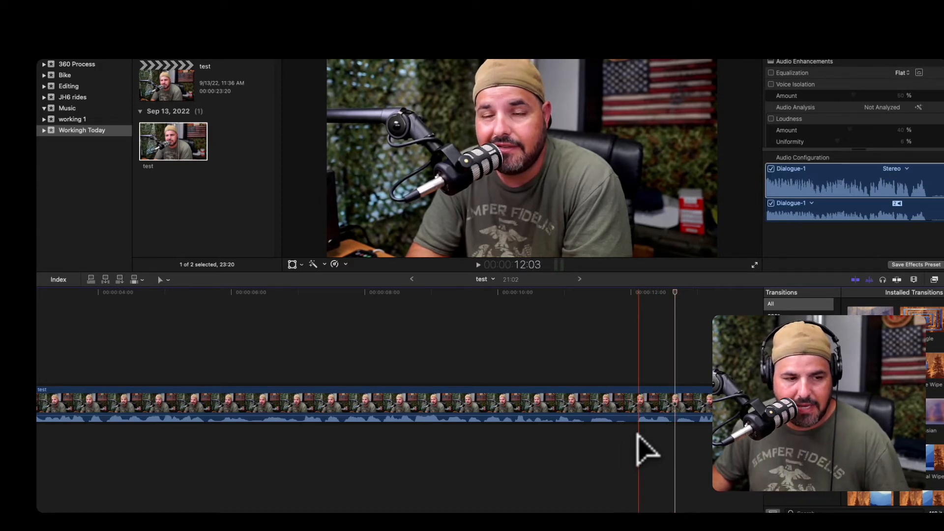
key("super+b")
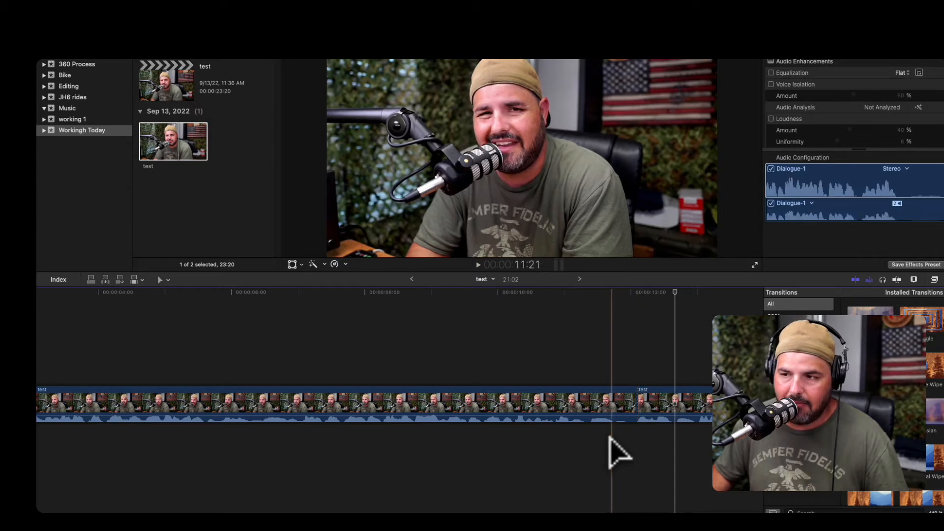
left_click(625, 406)
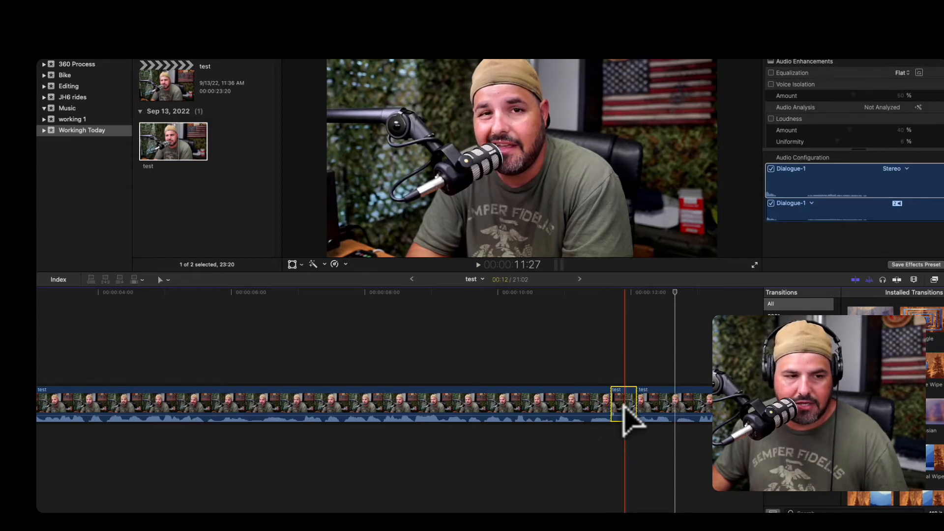
key("Delete")
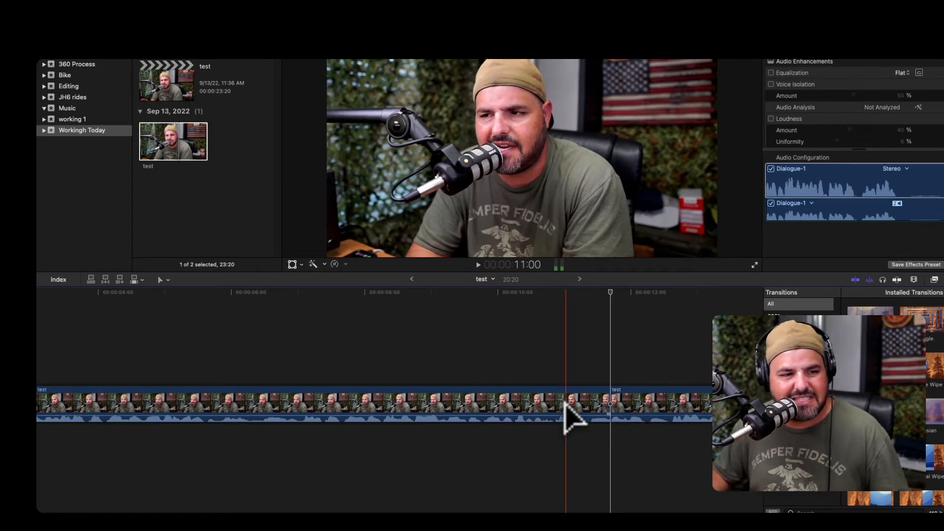
Play back the timeline from the start to review the edits.
left_click(564, 403)
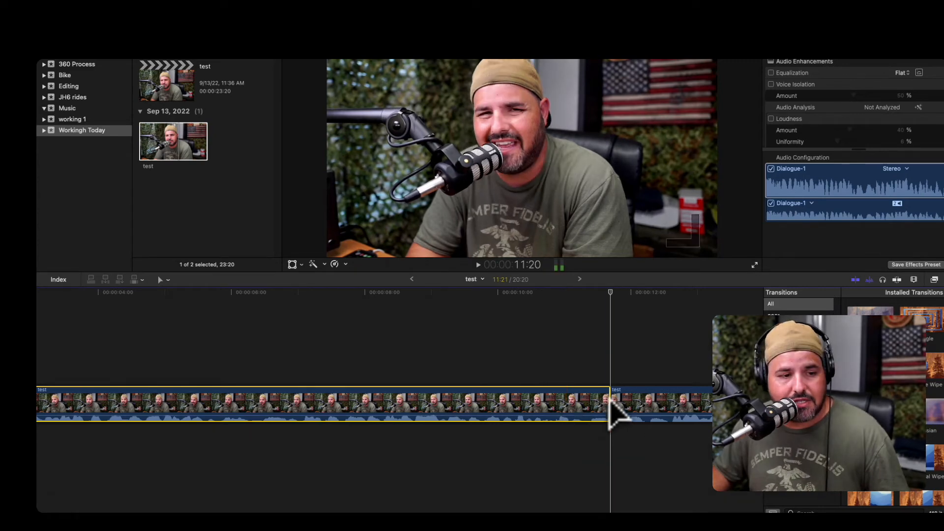
scroll(612, 408, "left", 5)
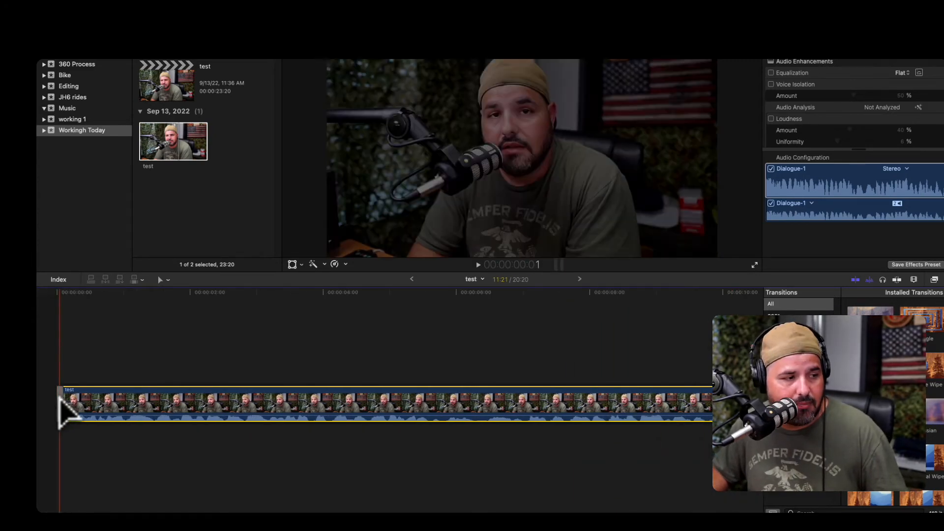
left_click(60, 404)
scroll(360, 402, "right", 3)
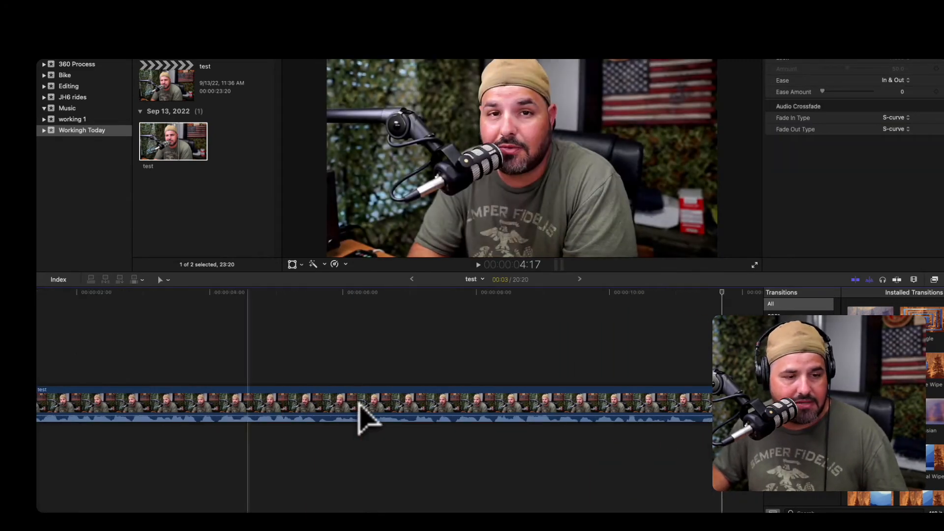
left_click(611, 410)
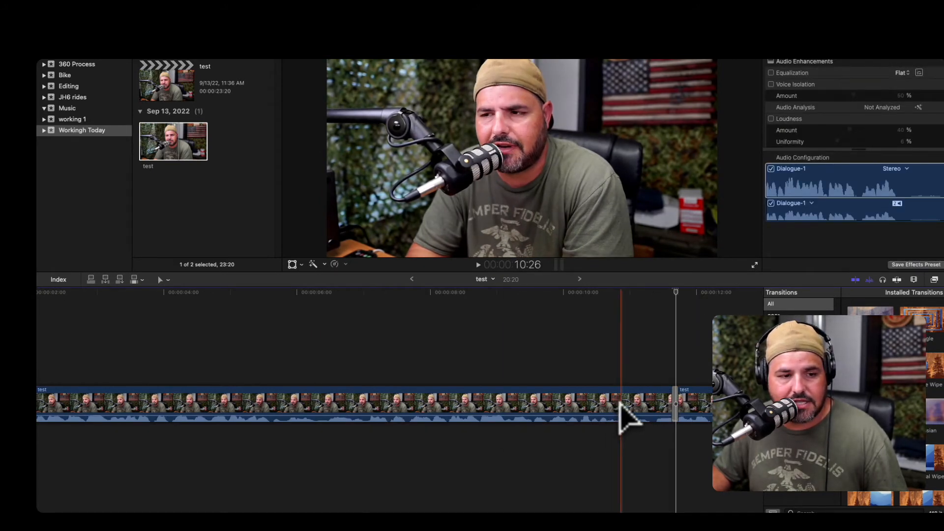
key("space")
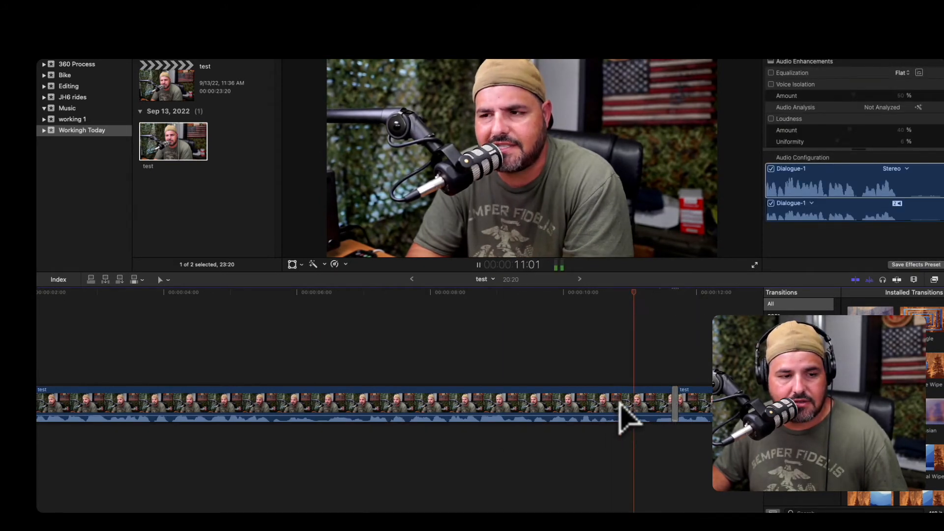
left_click(608, 366)
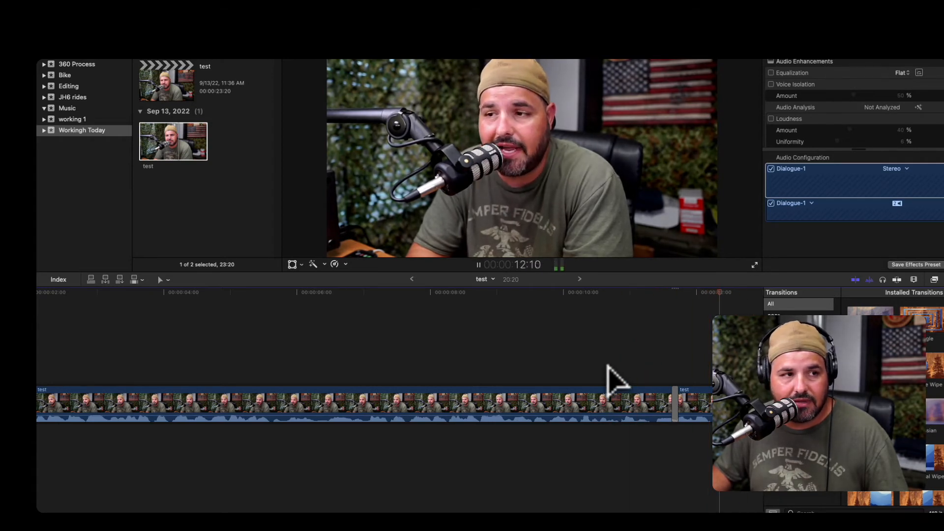
Open the precision editor on the cut near 12 seconds and close it again.
key("space")
right_click(675, 412)
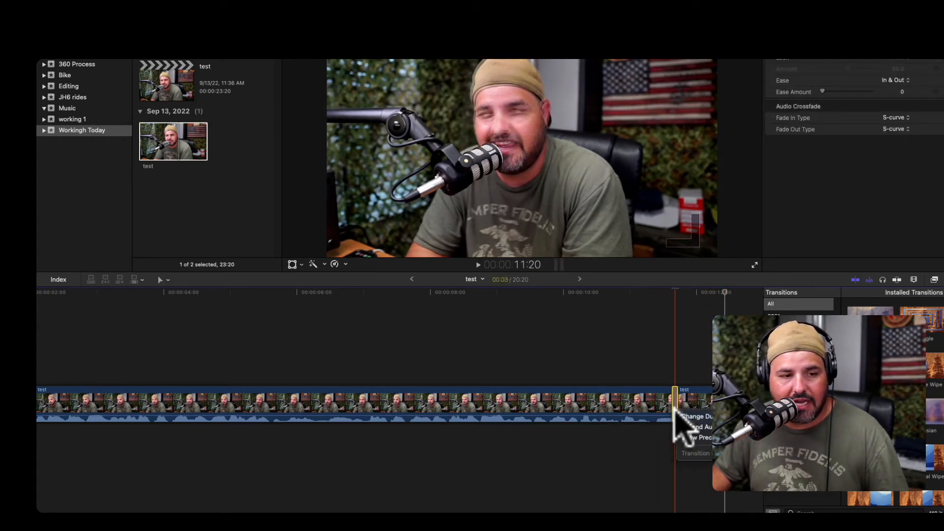
left_click(698, 437)
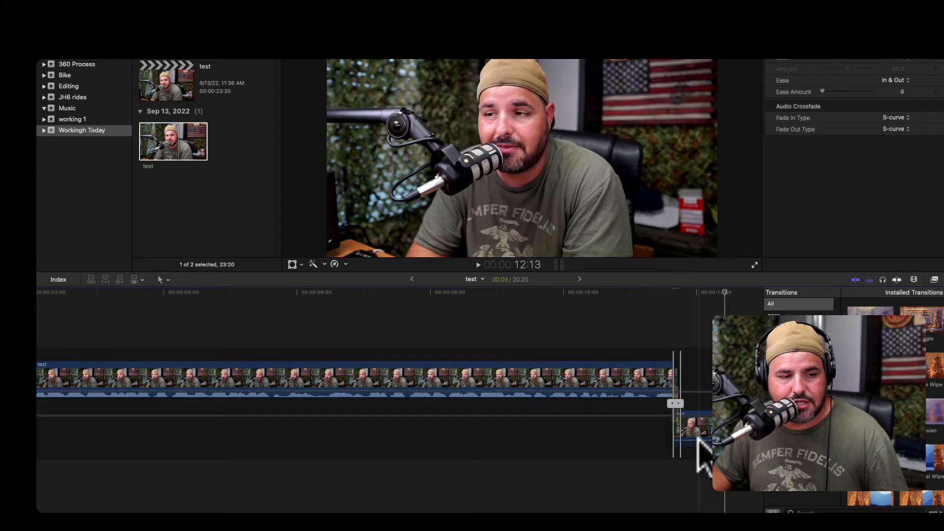
scroll(680, 395, "right", 7)
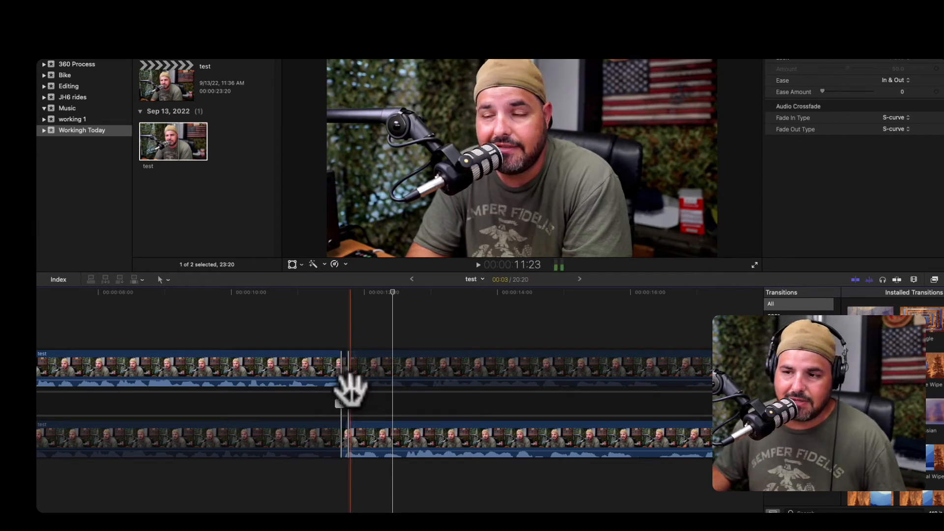
double_click(344, 405)
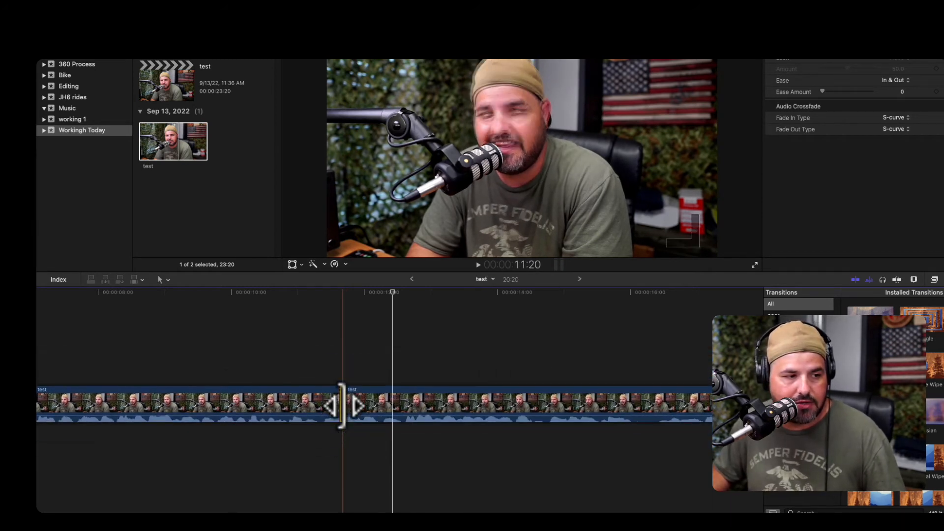
Play back the timeline past the cut to find the next unwanted part.
key("space")
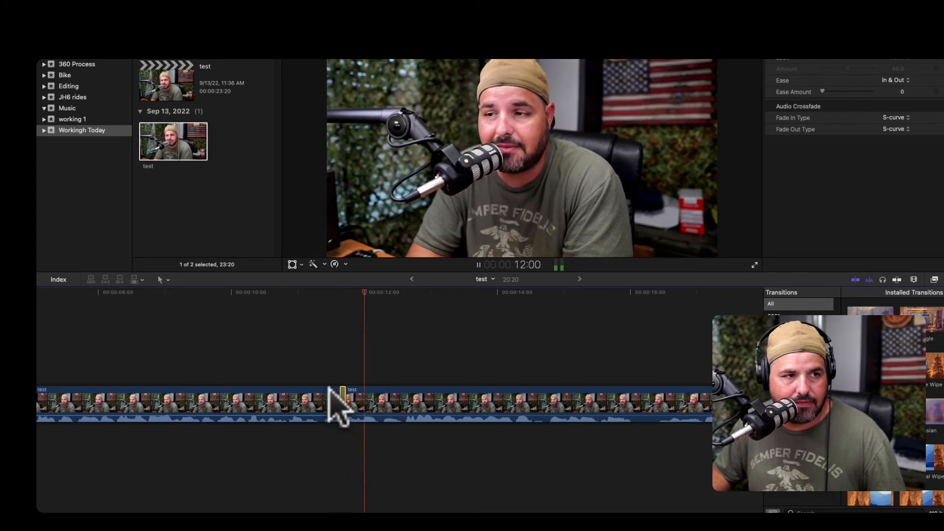
key("space")
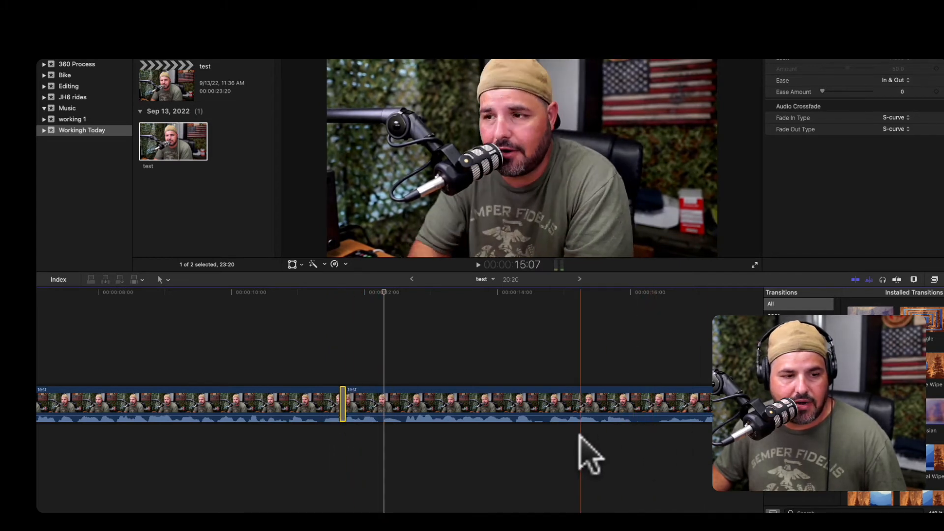
key("space")
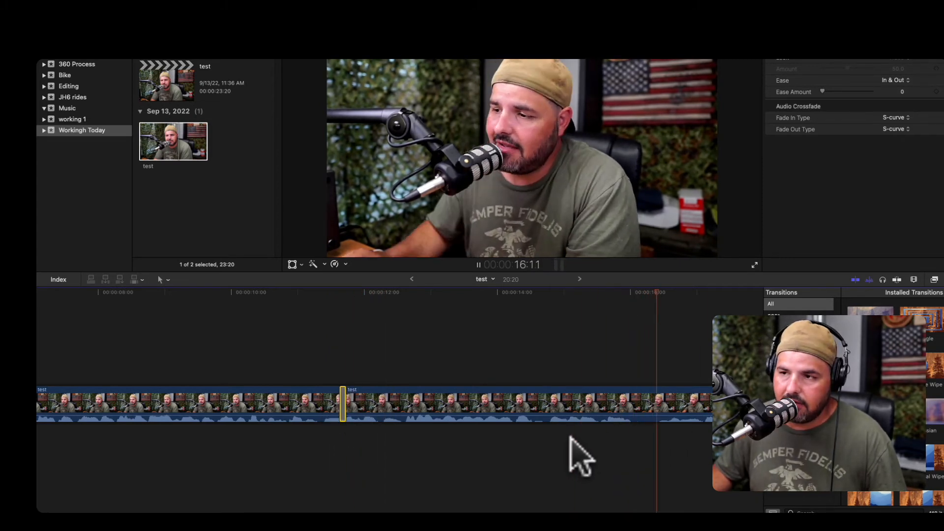
left_click(582, 455)
key("space")
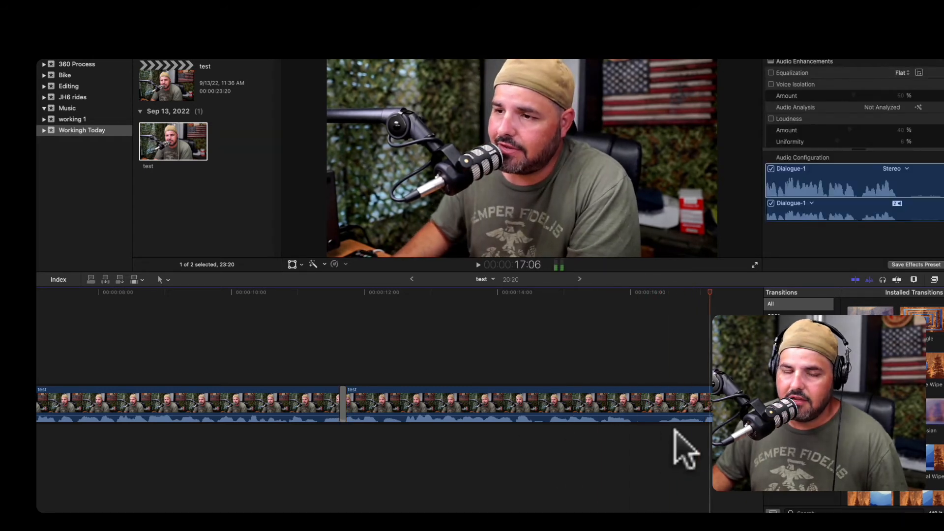
key("space")
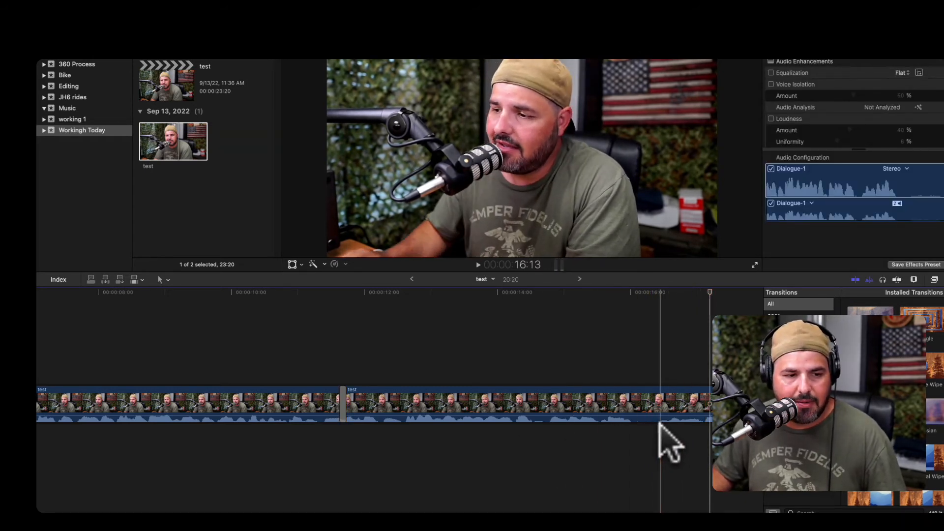
Blade the clip near 16 seconds and delete the short segment before the cut.
key("super+b")
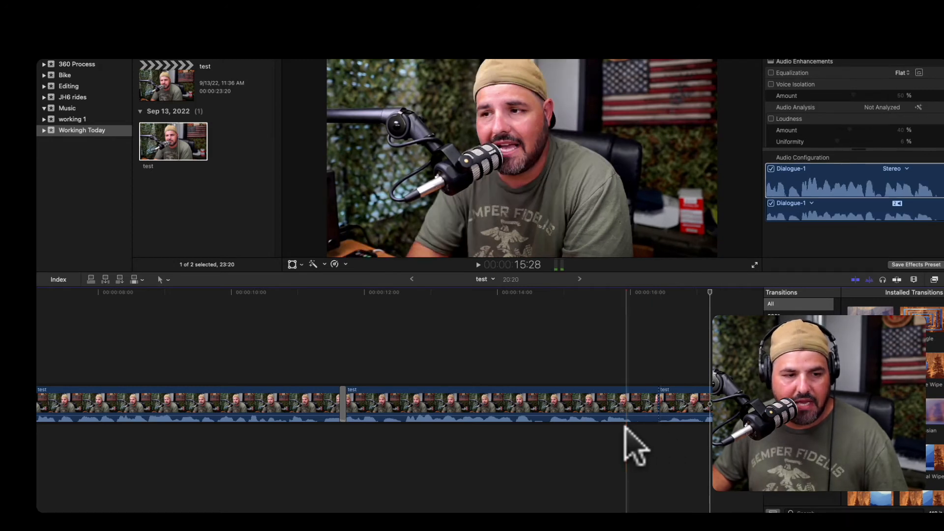
left_click(642, 402)
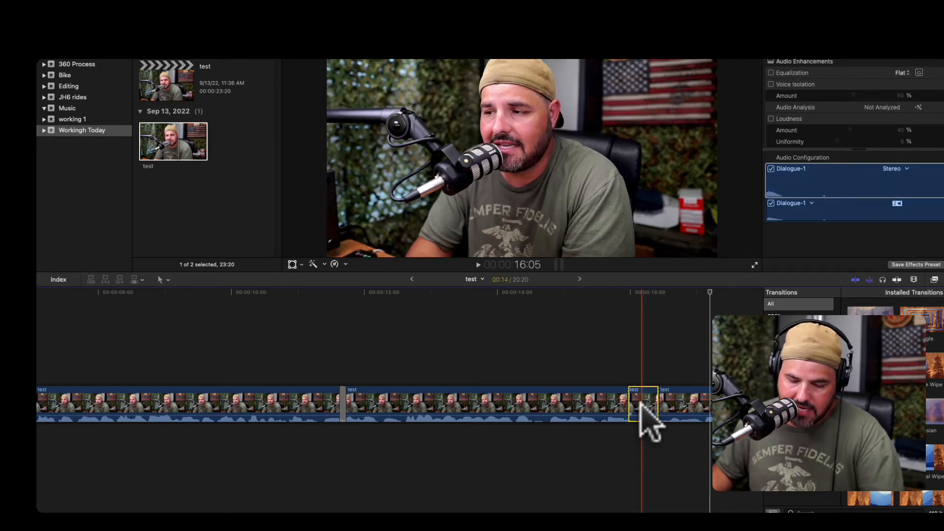
key("Delete")
left_click(617, 398)
left_click(610, 451)
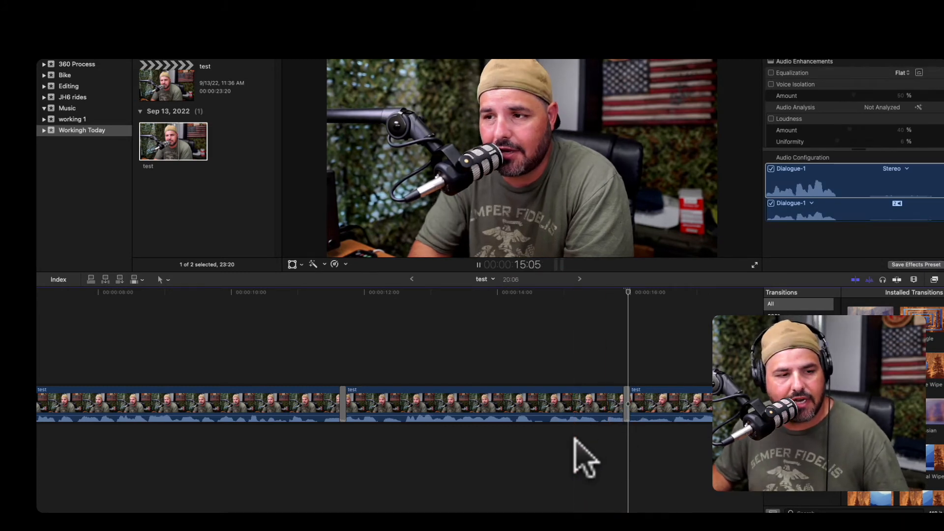
Play on, blade the clip near 14 seconds and delete the short segment after the cut.
key("space")
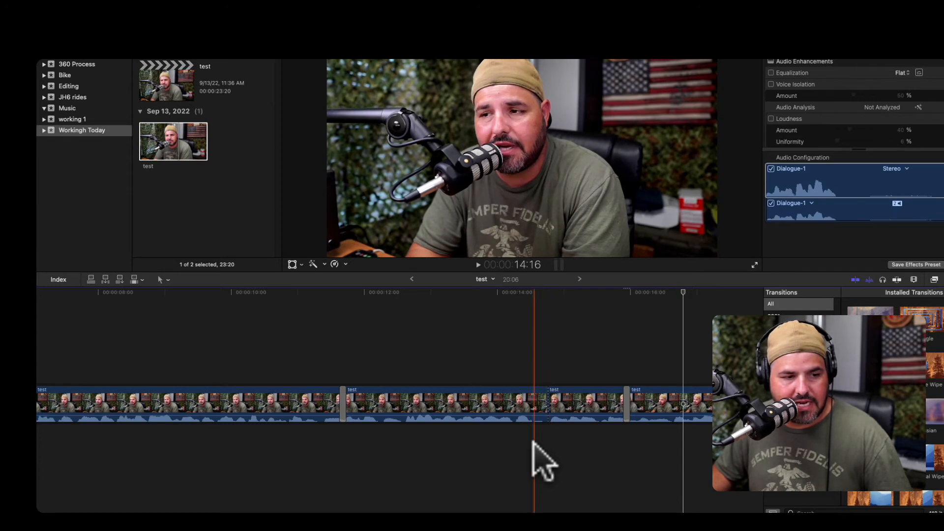
key("super+b")
left_click(528, 411)
key("super+t")
left_click(541, 407)
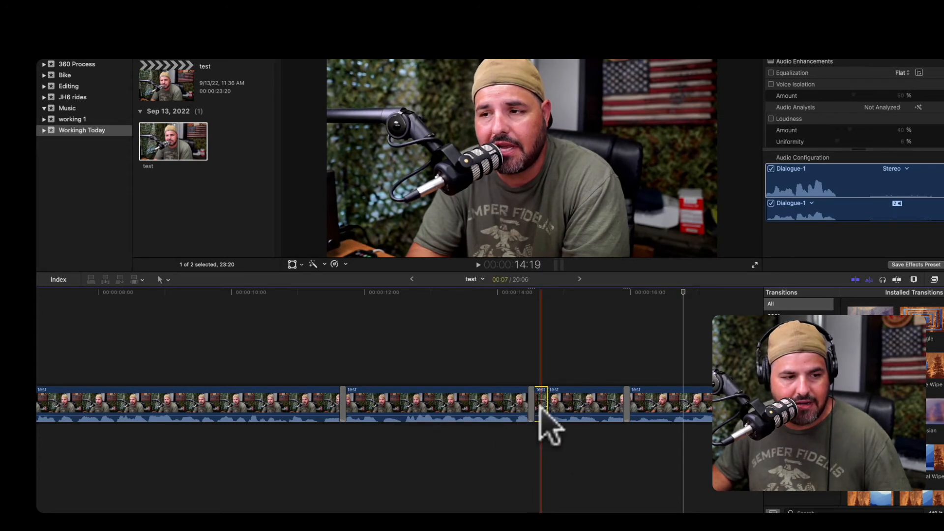
key("BackSpace")
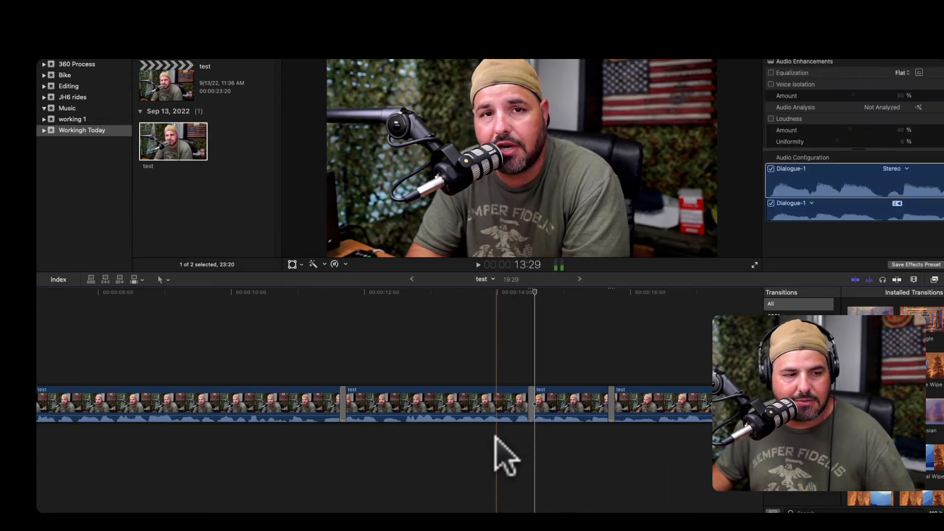
Play back the later part of the timeline to review the edits.
key("space")
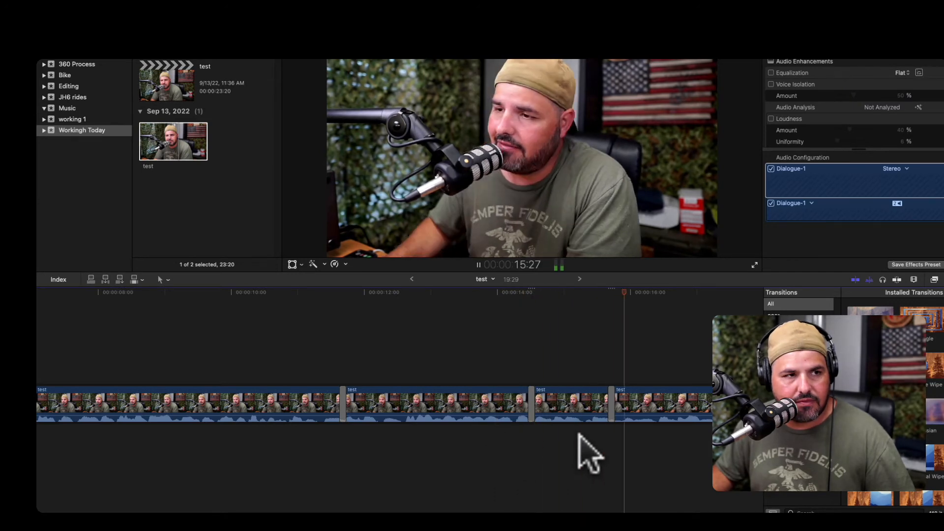
scroll(579, 434, "right", 3)
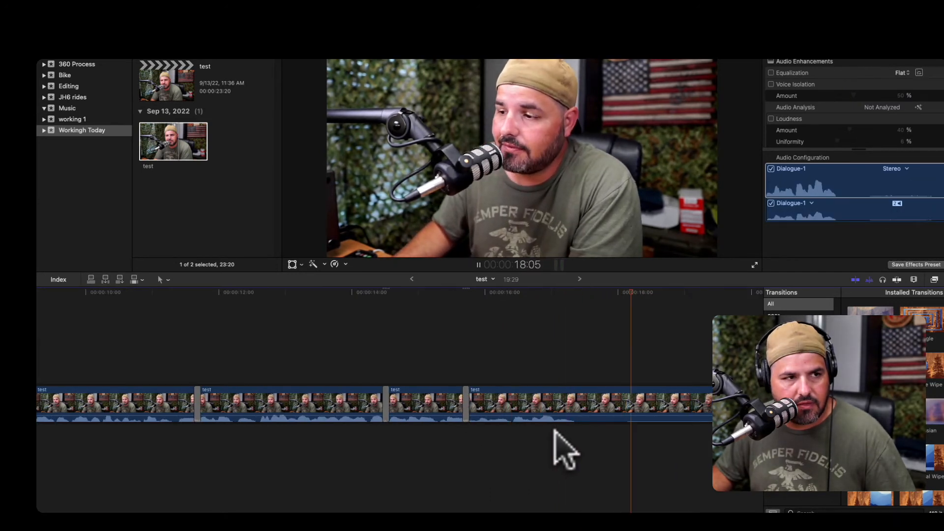
left_click(510, 442)
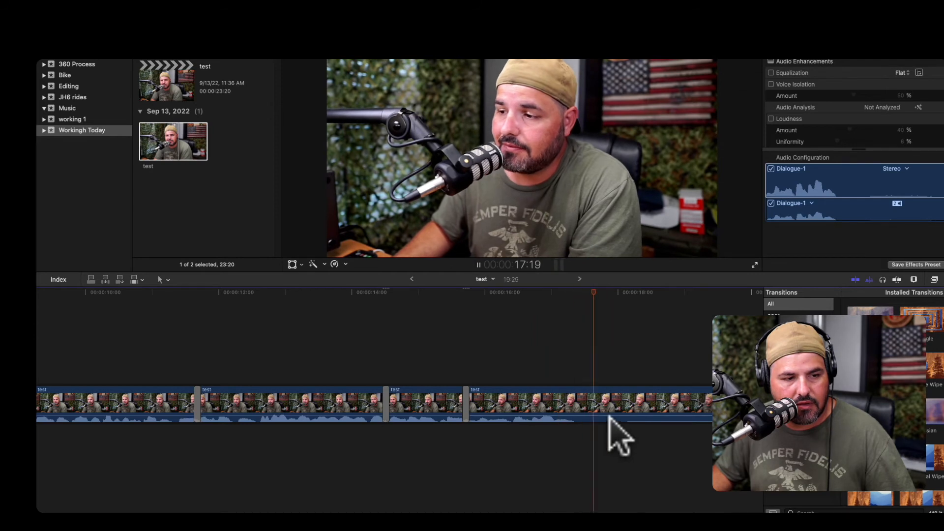
key("space")
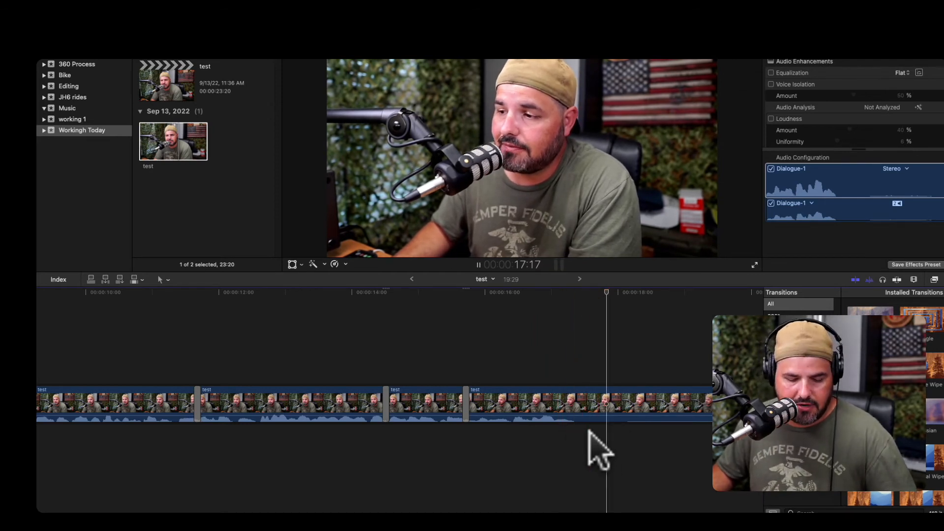
Blade the clip at about 17 seconds and delete the remaining end of the clip.
left_click(590, 431)
key("super+b")
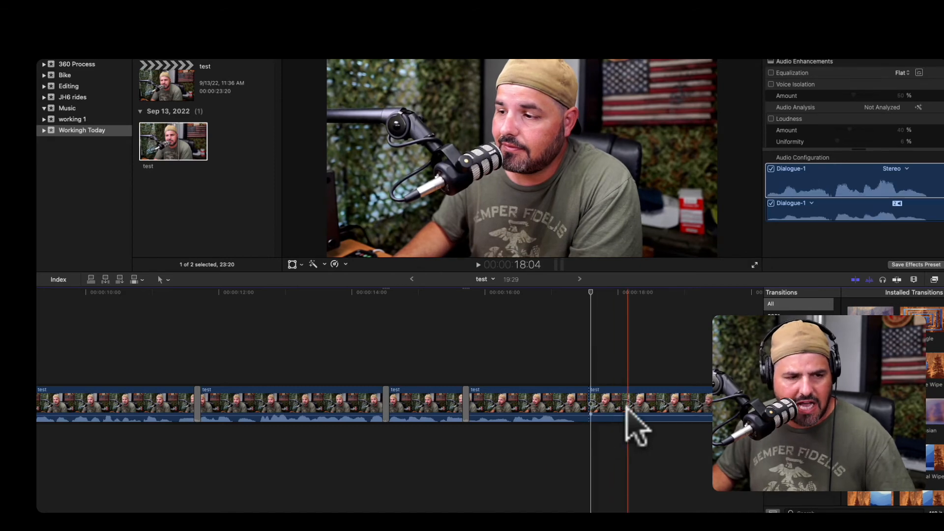
left_click(628, 422)
key("Delete")
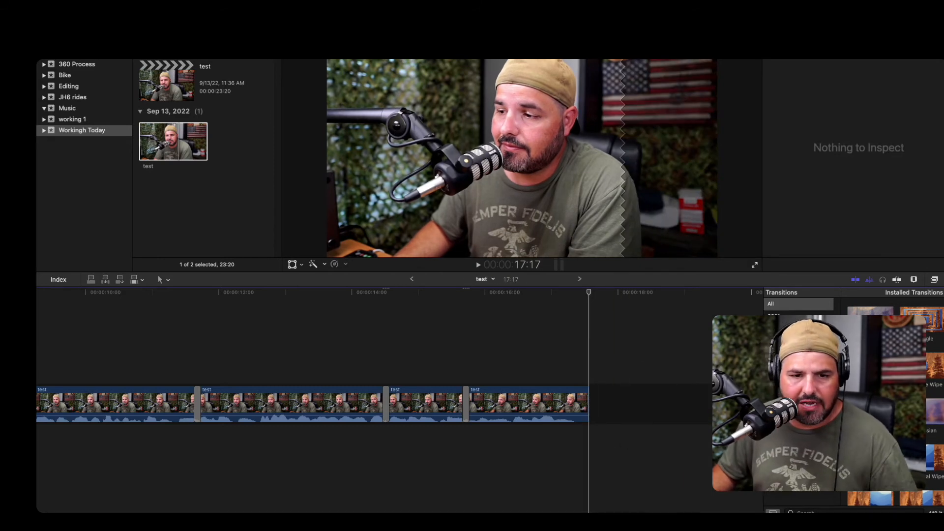
Add a transition to the end of the last clip and play it back.
left_click_drag(870, 373, 571, 408)
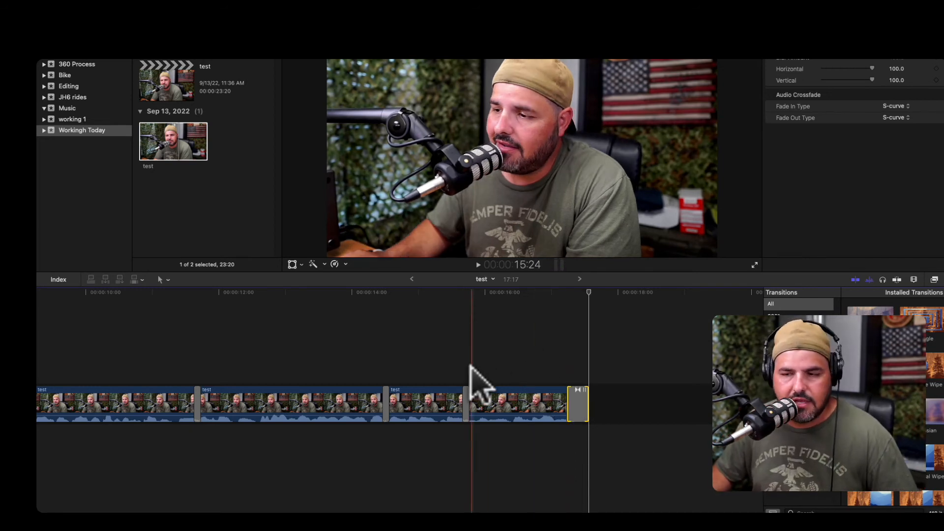
key("space")
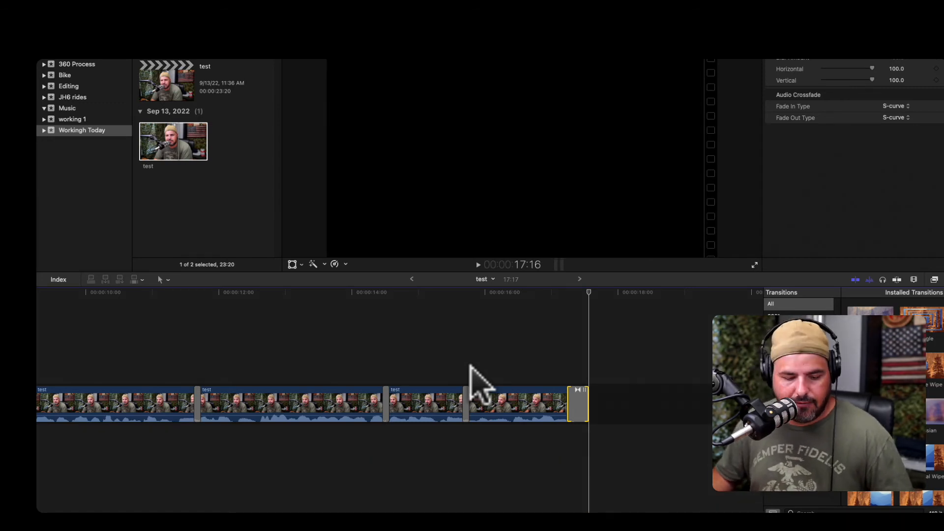
Select all clips and enable Voice Isolation and Noise Removal audio enhancements.
key("super+a")
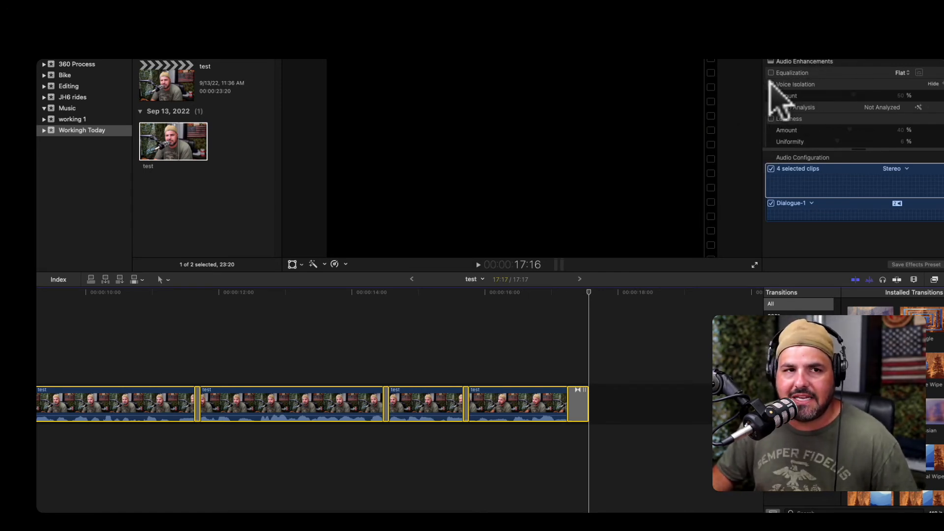
left_click(770, 84)
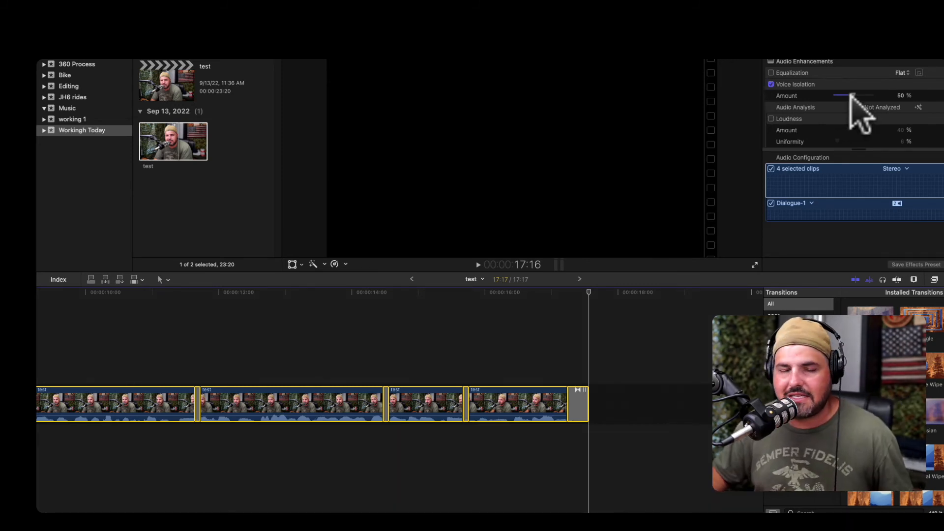
scroll(836, 137, "down", 2)
left_click(771, 132)
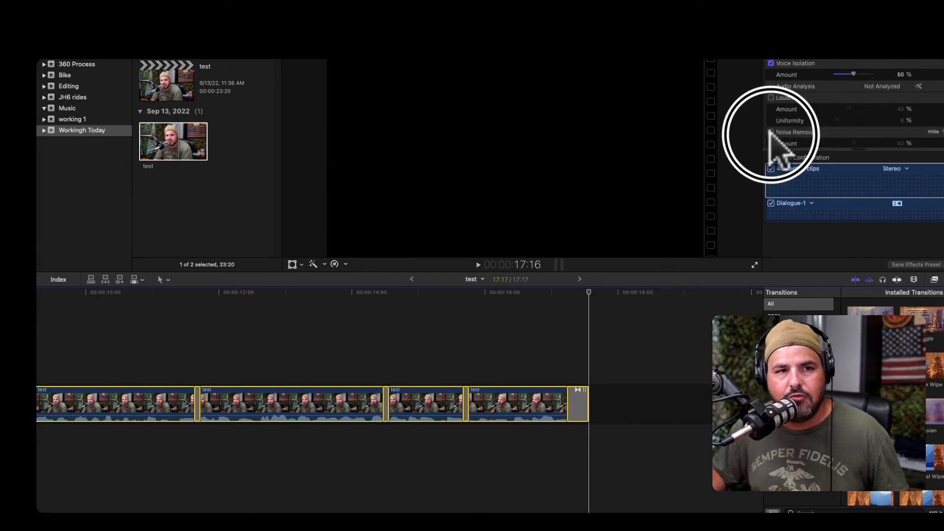
scroll(817, 126, "down", 3)
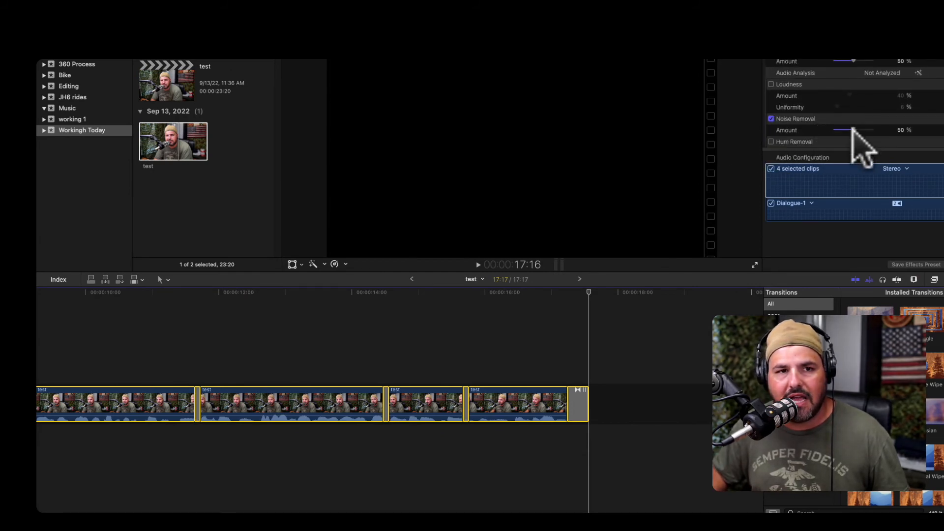
left_click(855, 134)
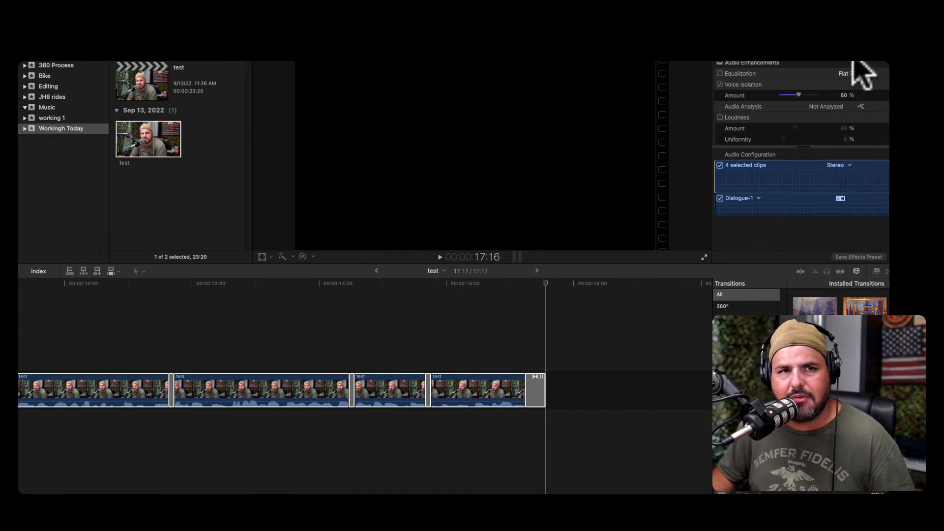
Export the project as a file named test to the Desktop.
left_click(882, 62)
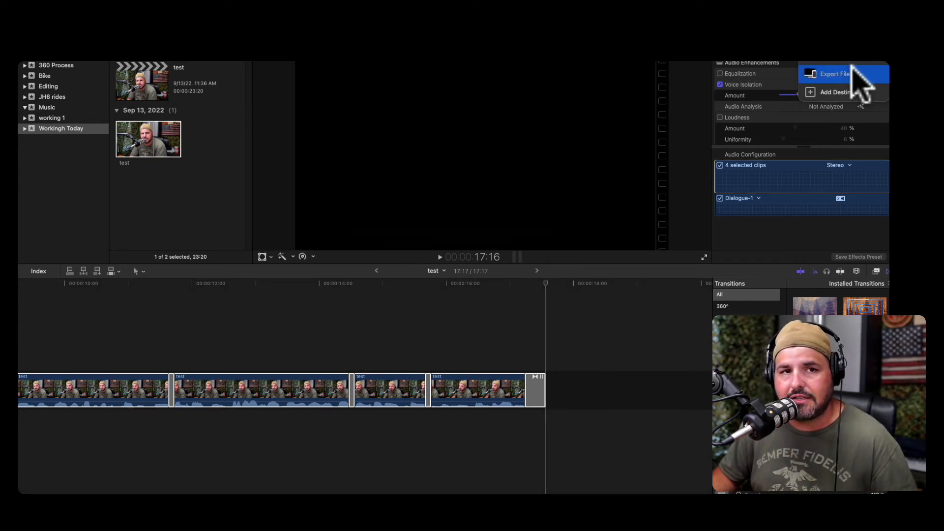
left_click(853, 74)
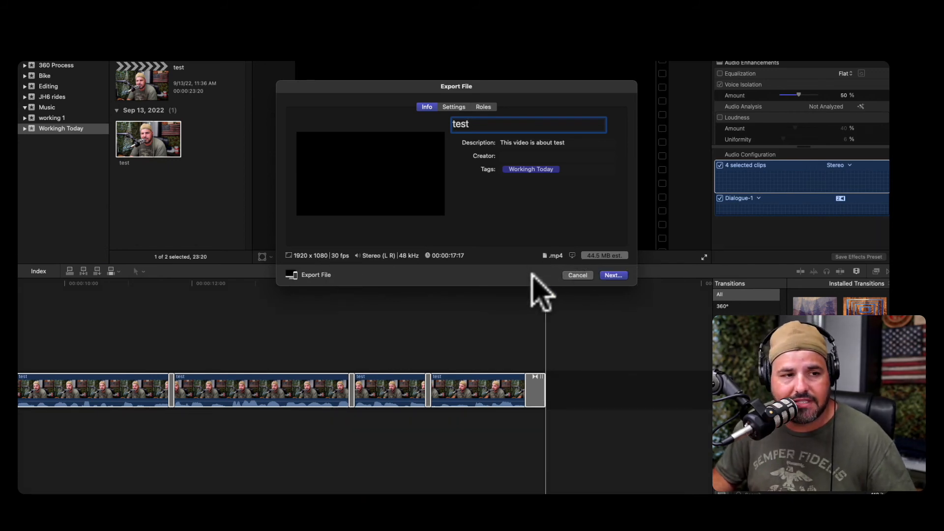
left_click(612, 275)
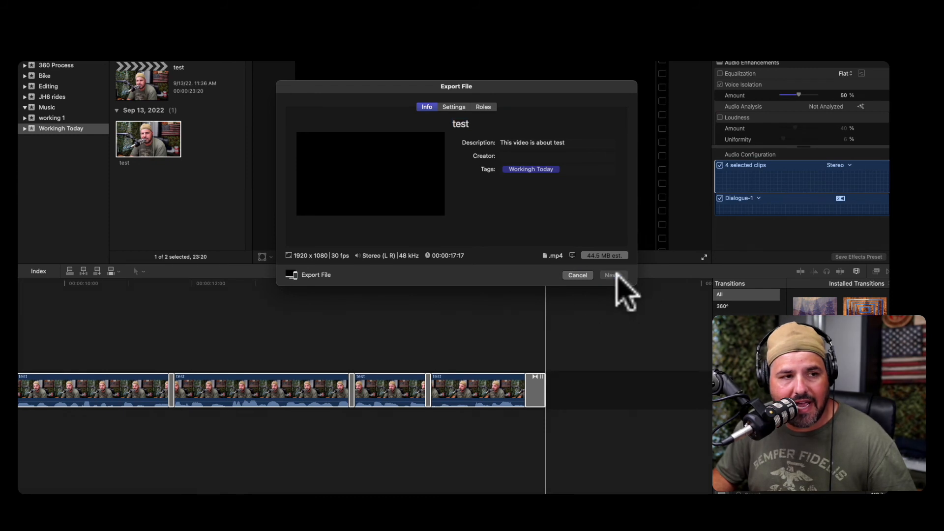
left_click(303, 114)
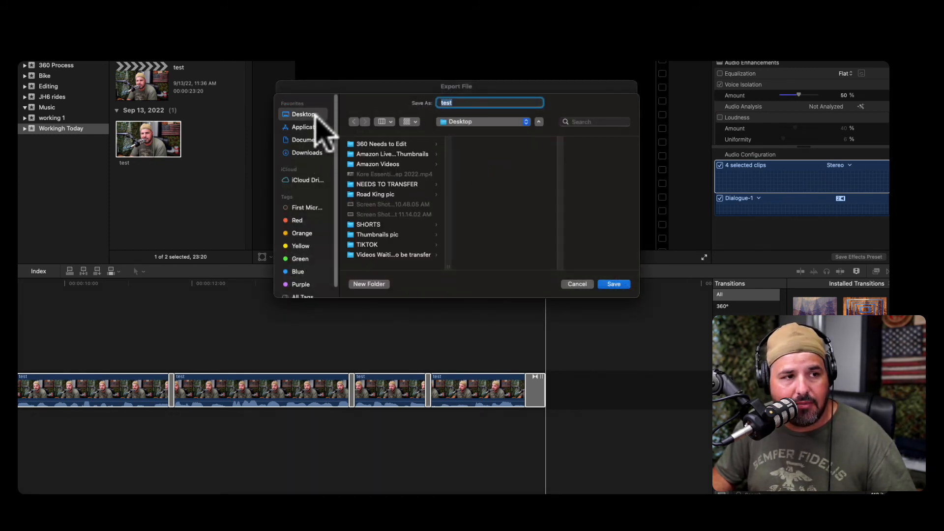
left_click(614, 284)
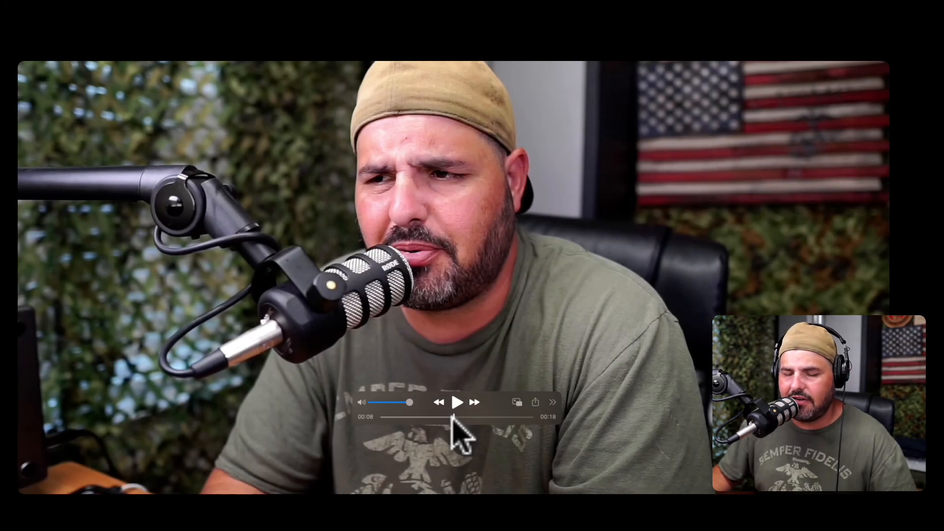
Play the exported video from the beginning in the video player.
left_click(359, 401)
key("space")
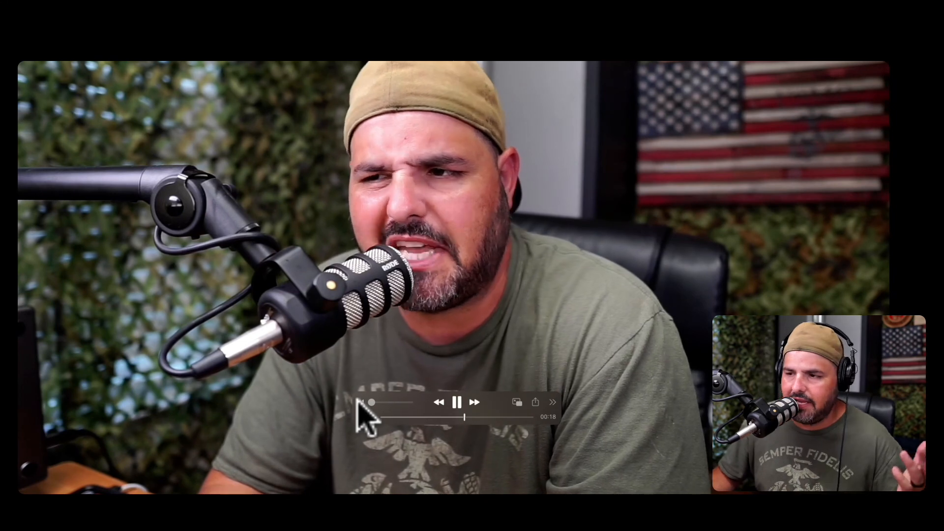